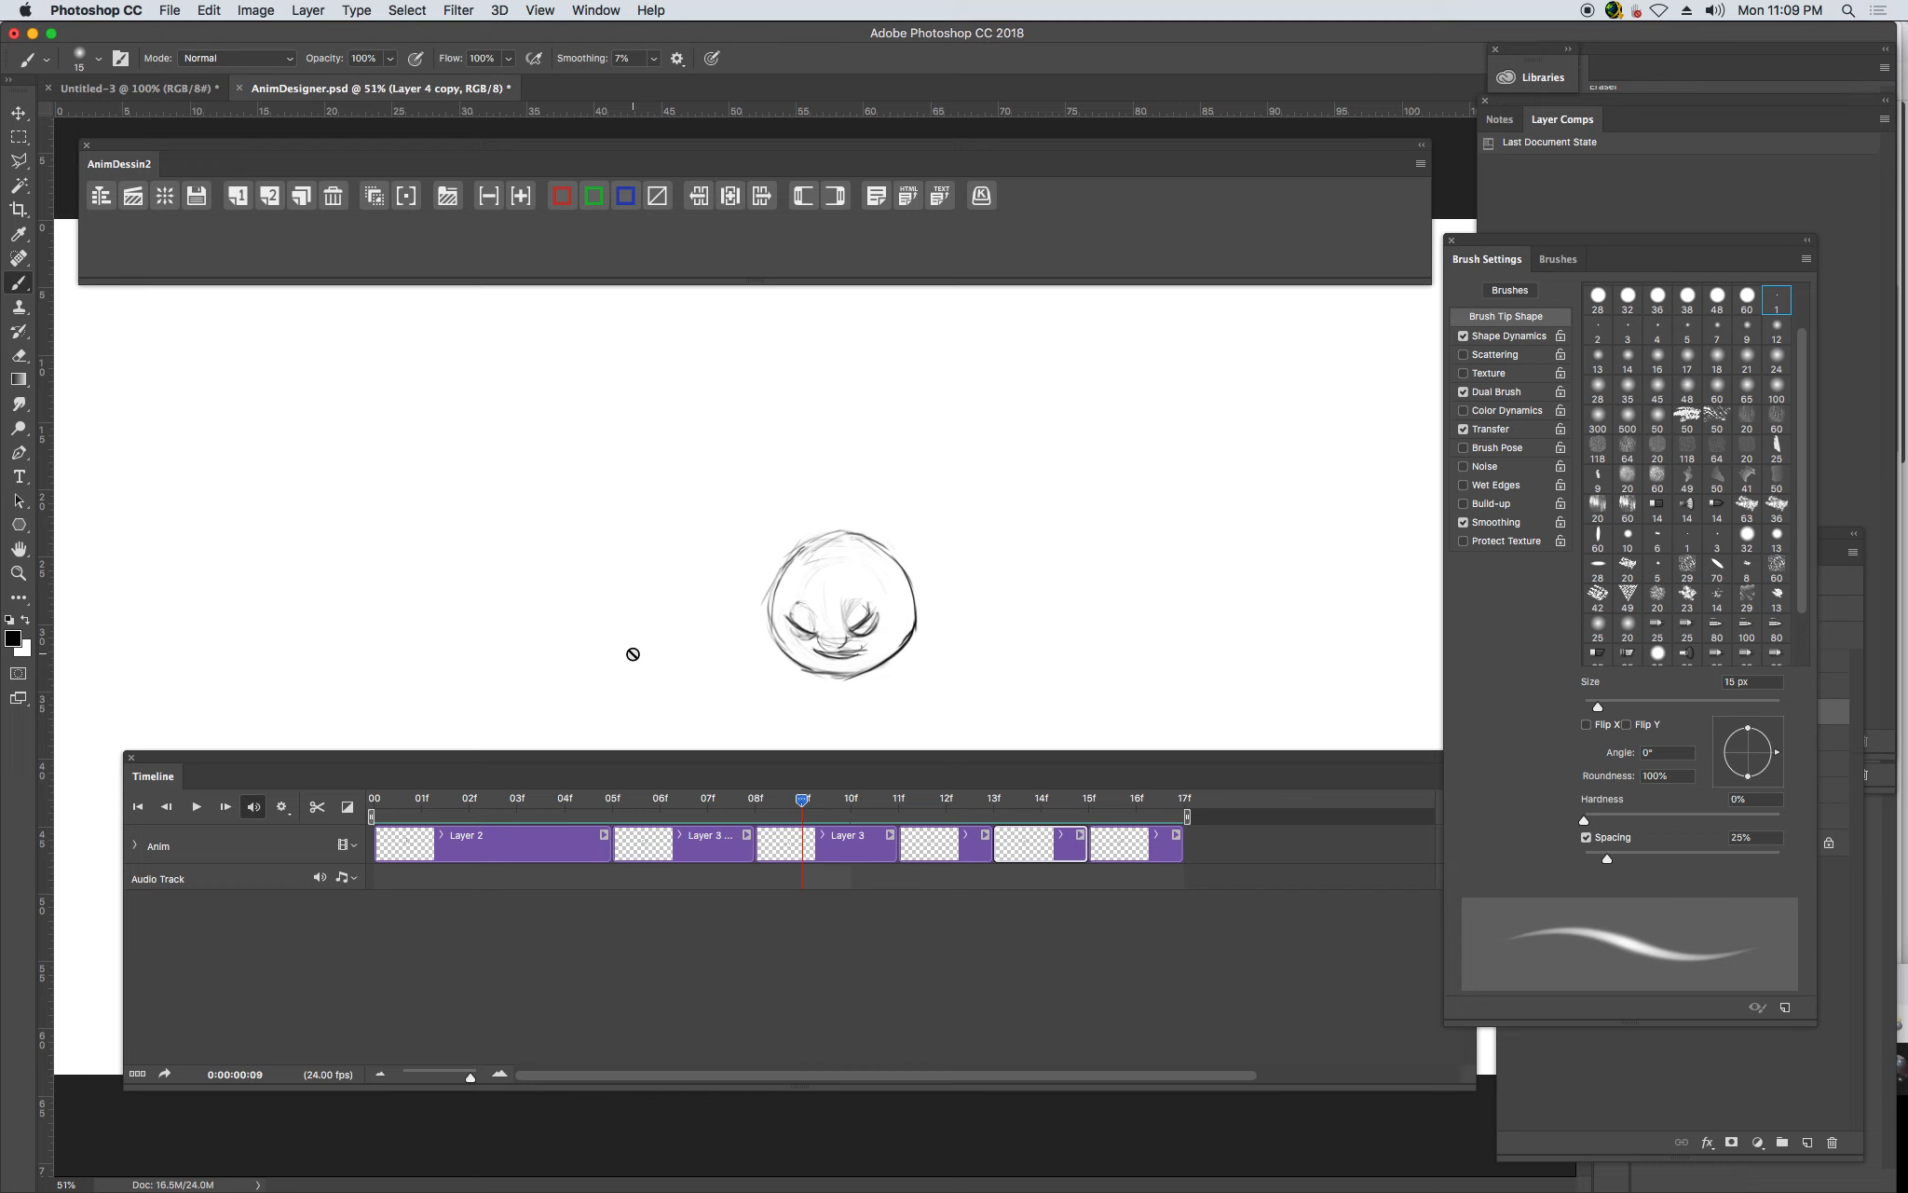
# Play back the face animation and stop it.
pyautogui.click(521, 947)
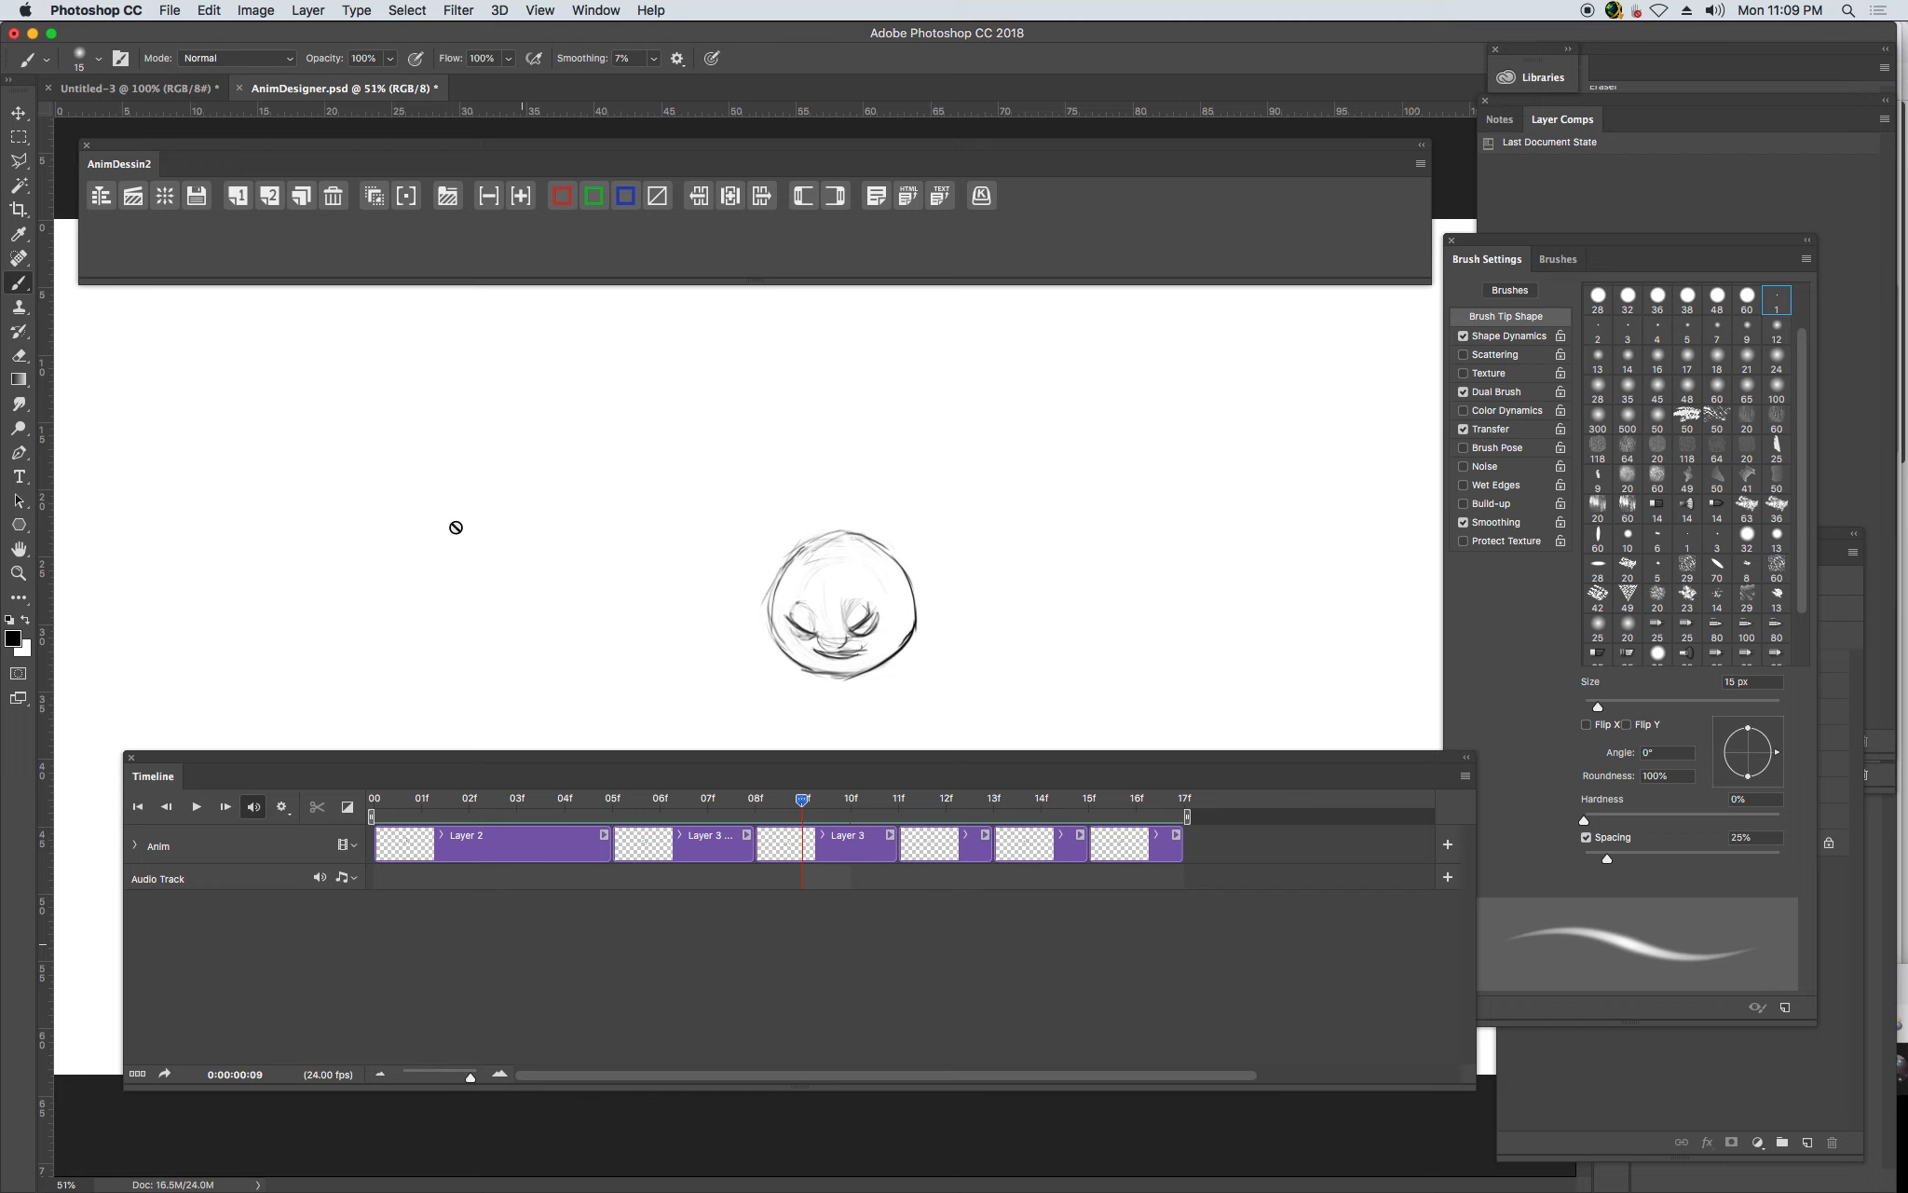
pyautogui.press('space')
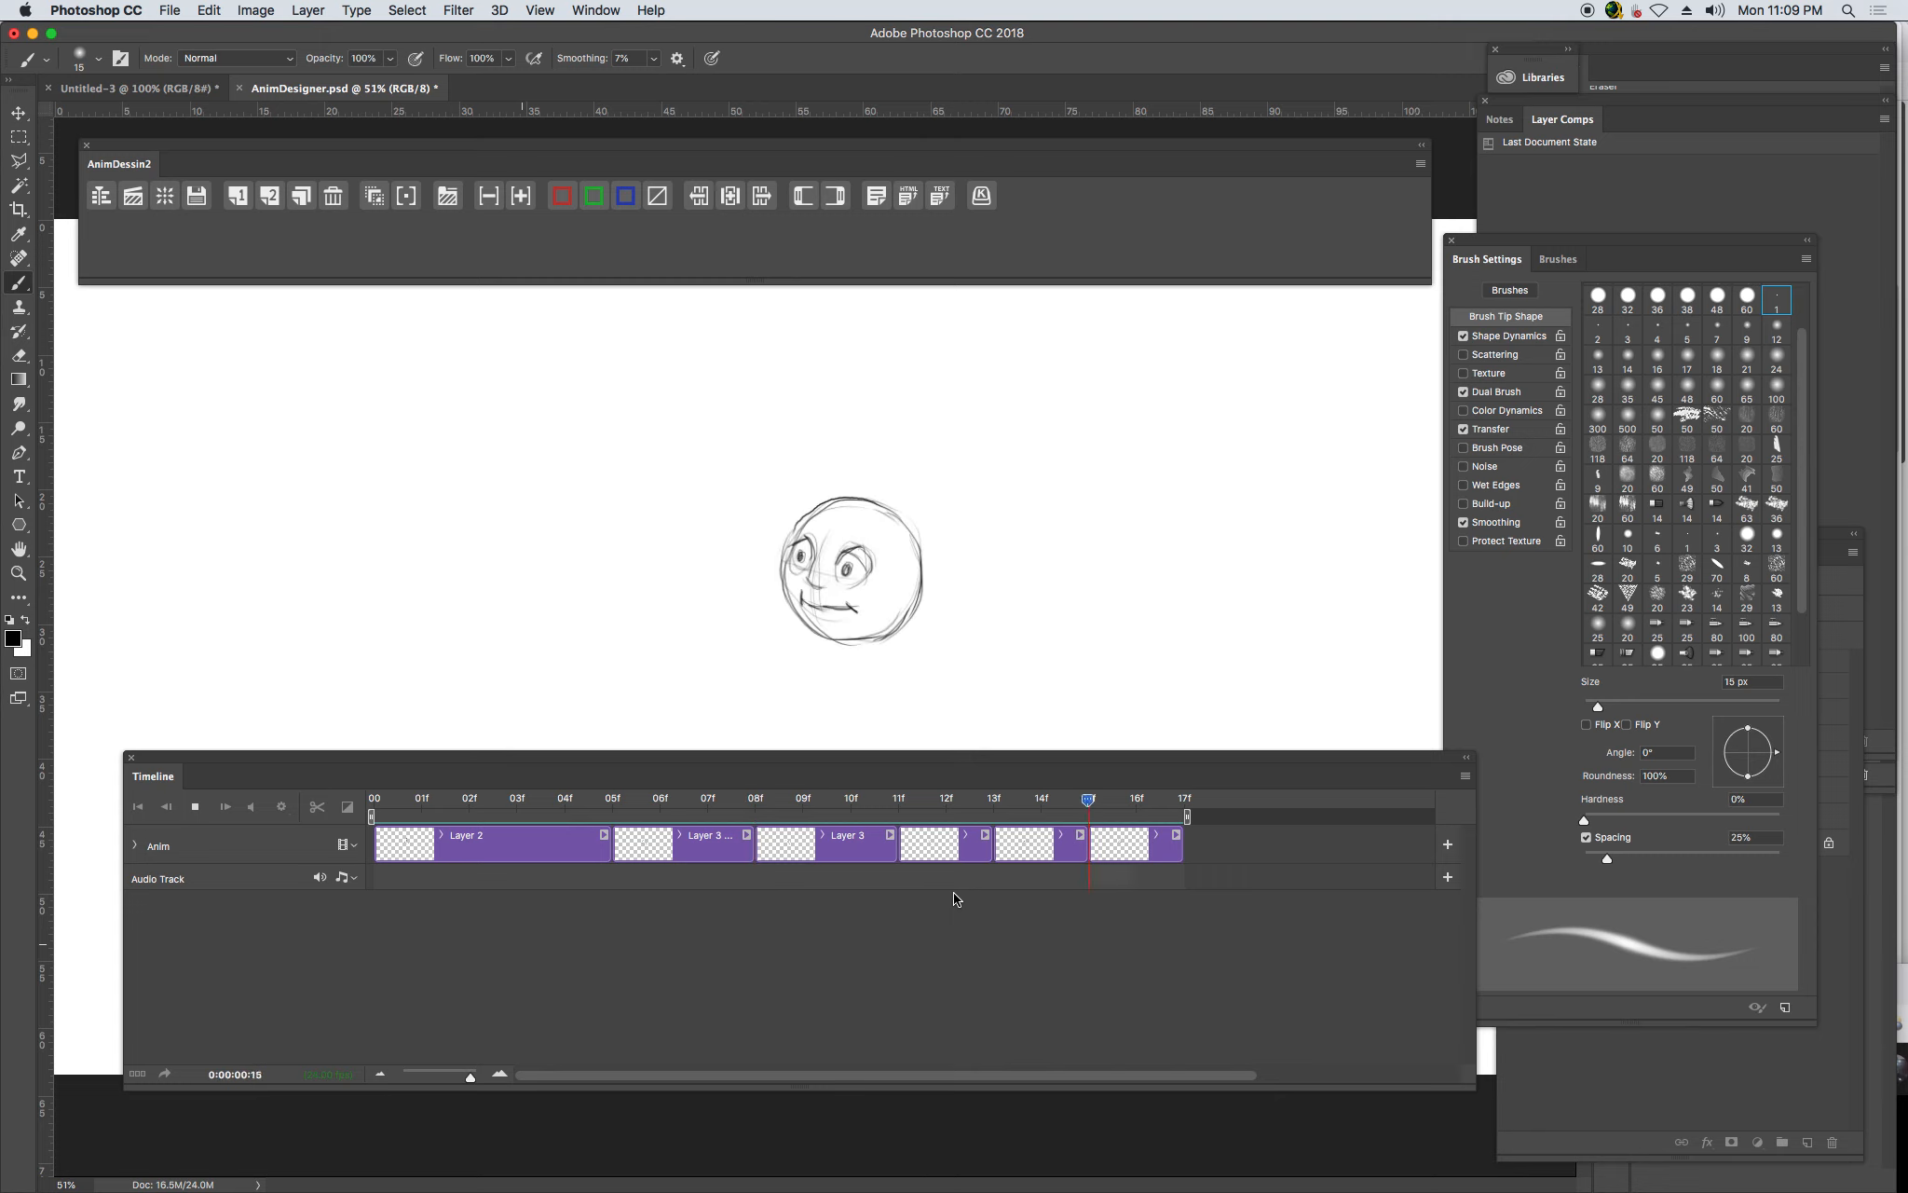
pyautogui.press('space')
# Dock the AnimDessin2 panel above the Timeline and check its entry in the list of extensions.
pyautogui.moveTo(539, 151); pyautogui.dragTo(621, 764)
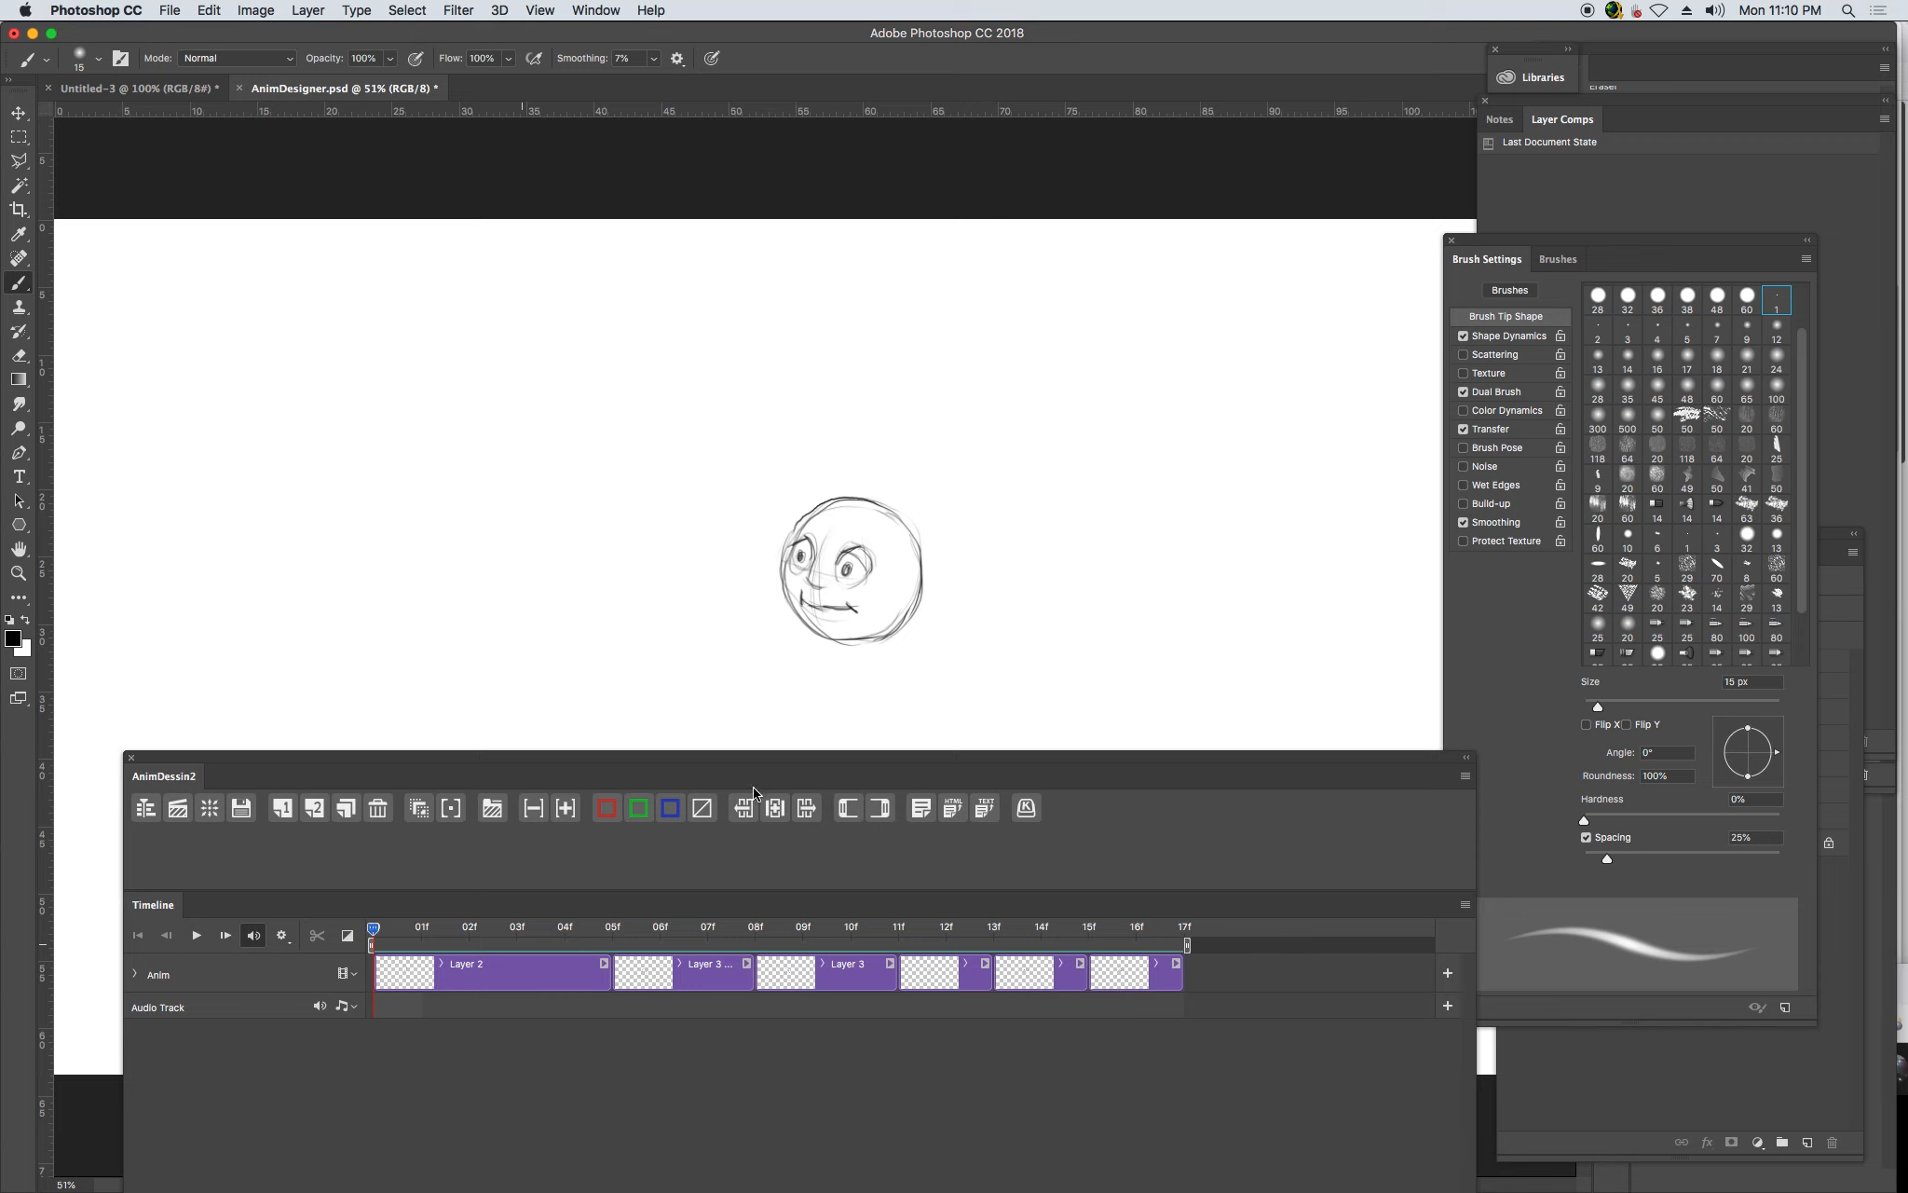
pyautogui.click(594, 9)
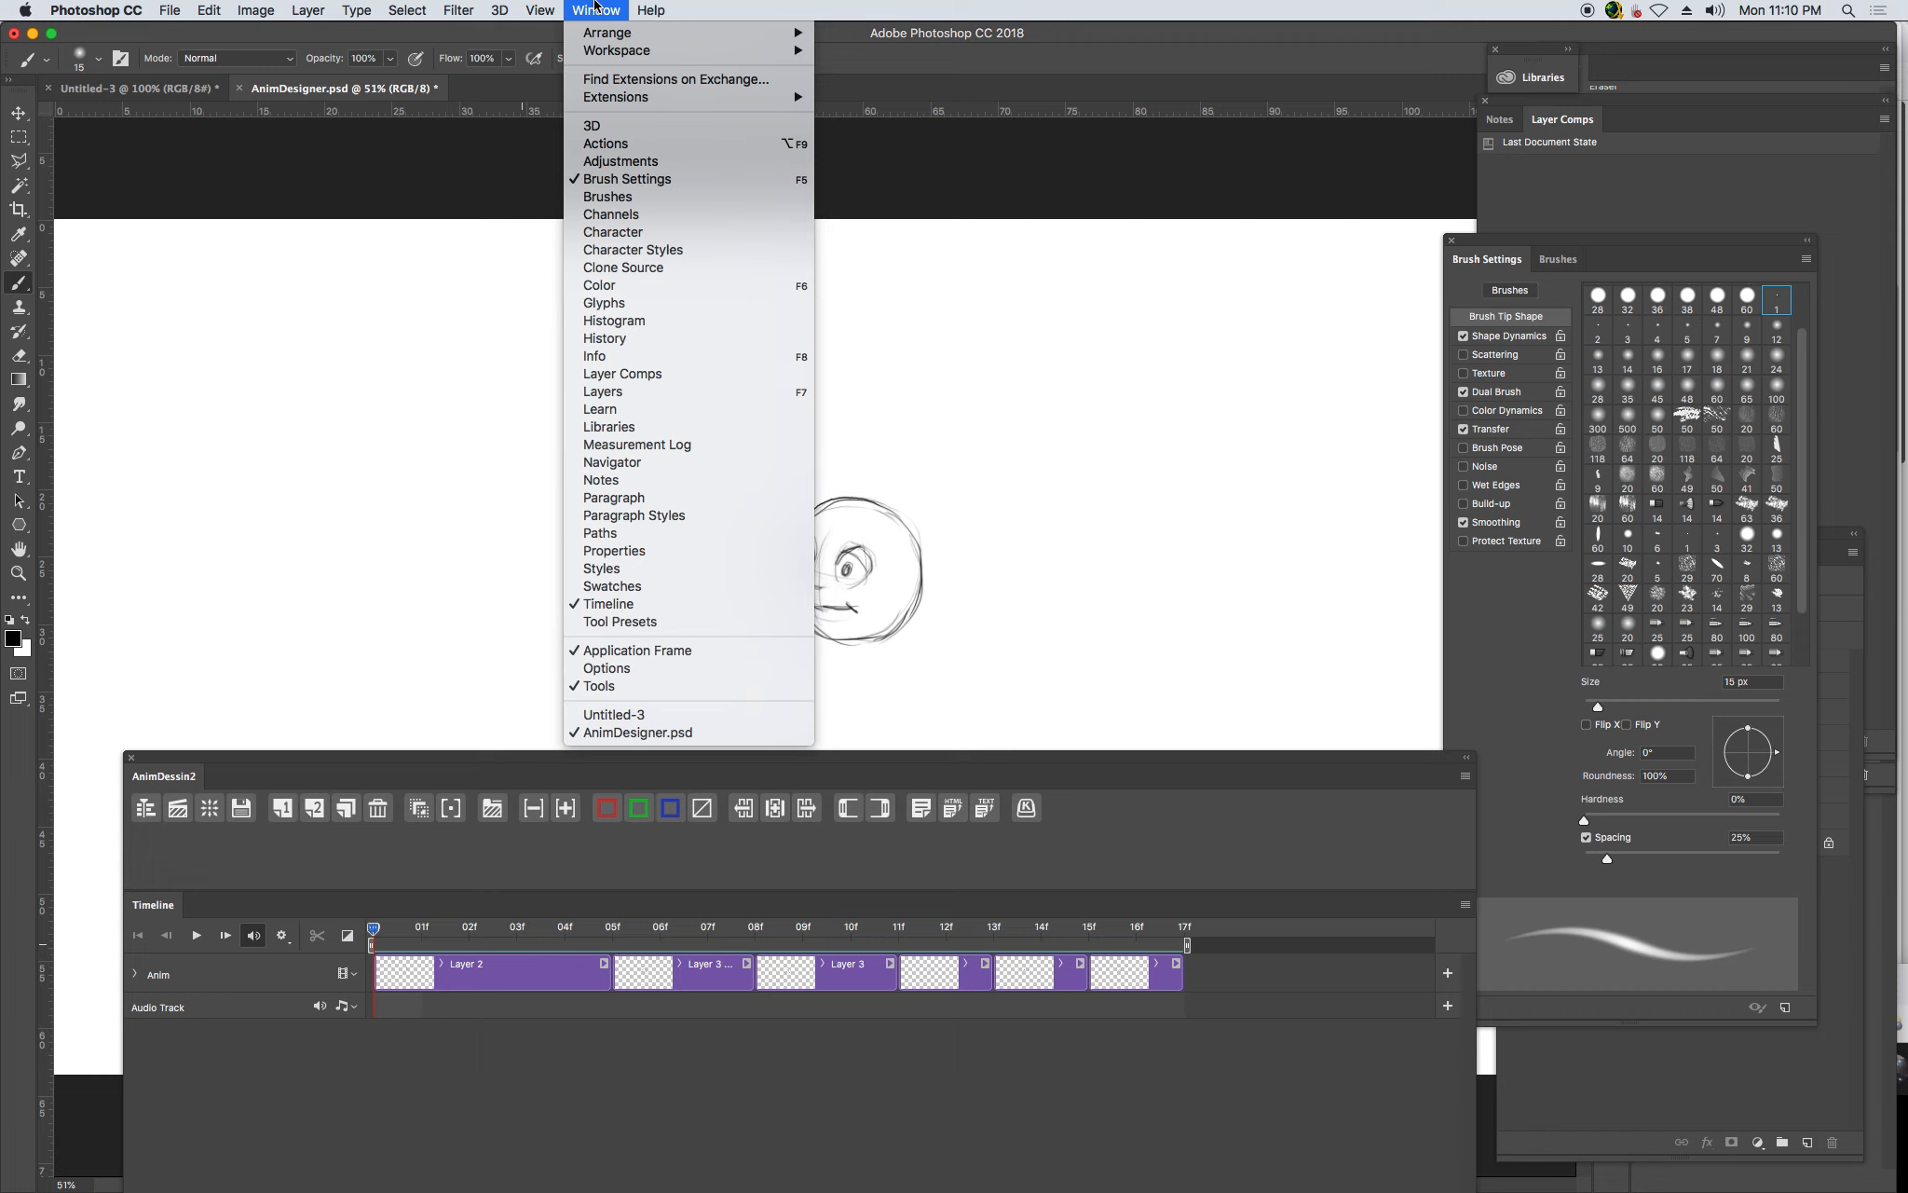
pyautogui.moveTo(615, 98)
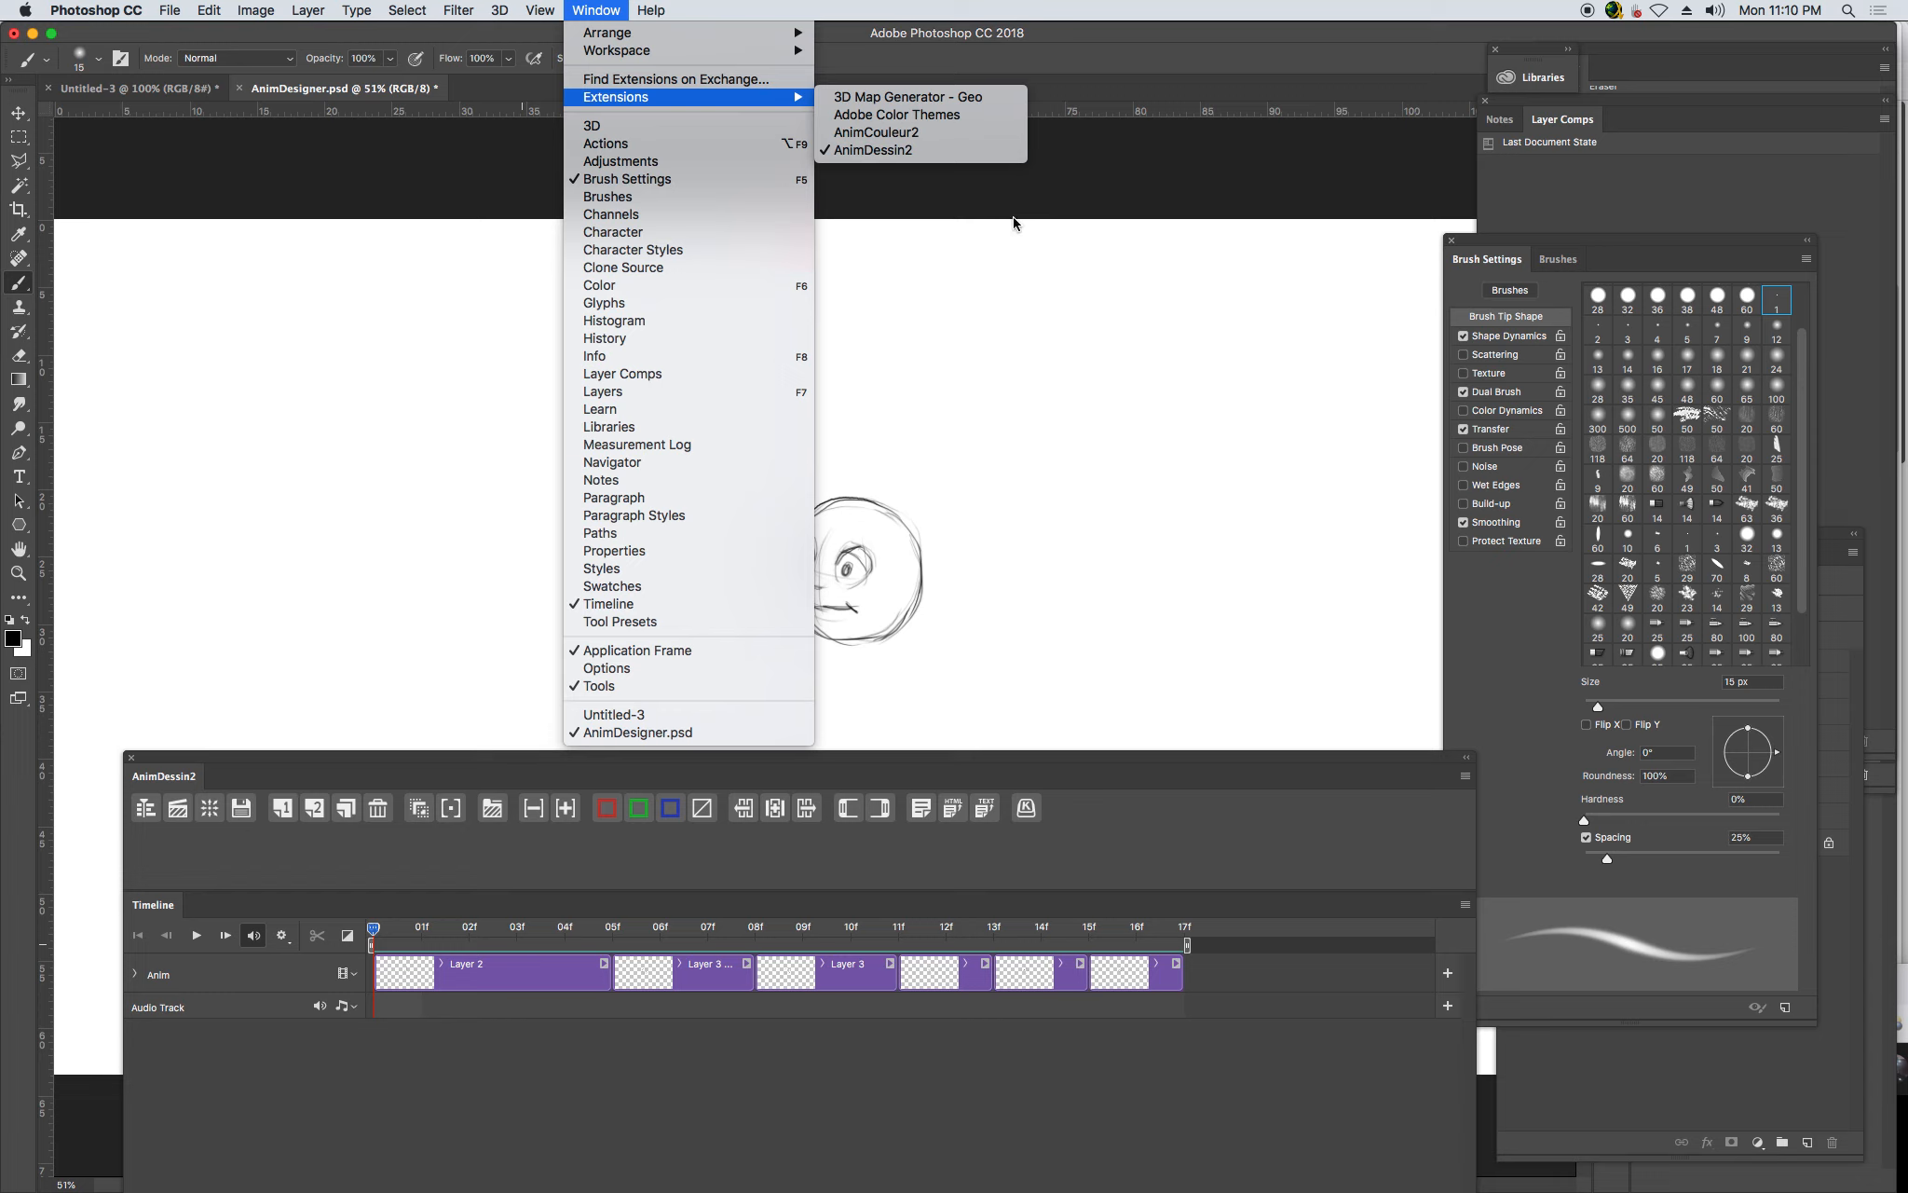
pyautogui.click(1064, 350)
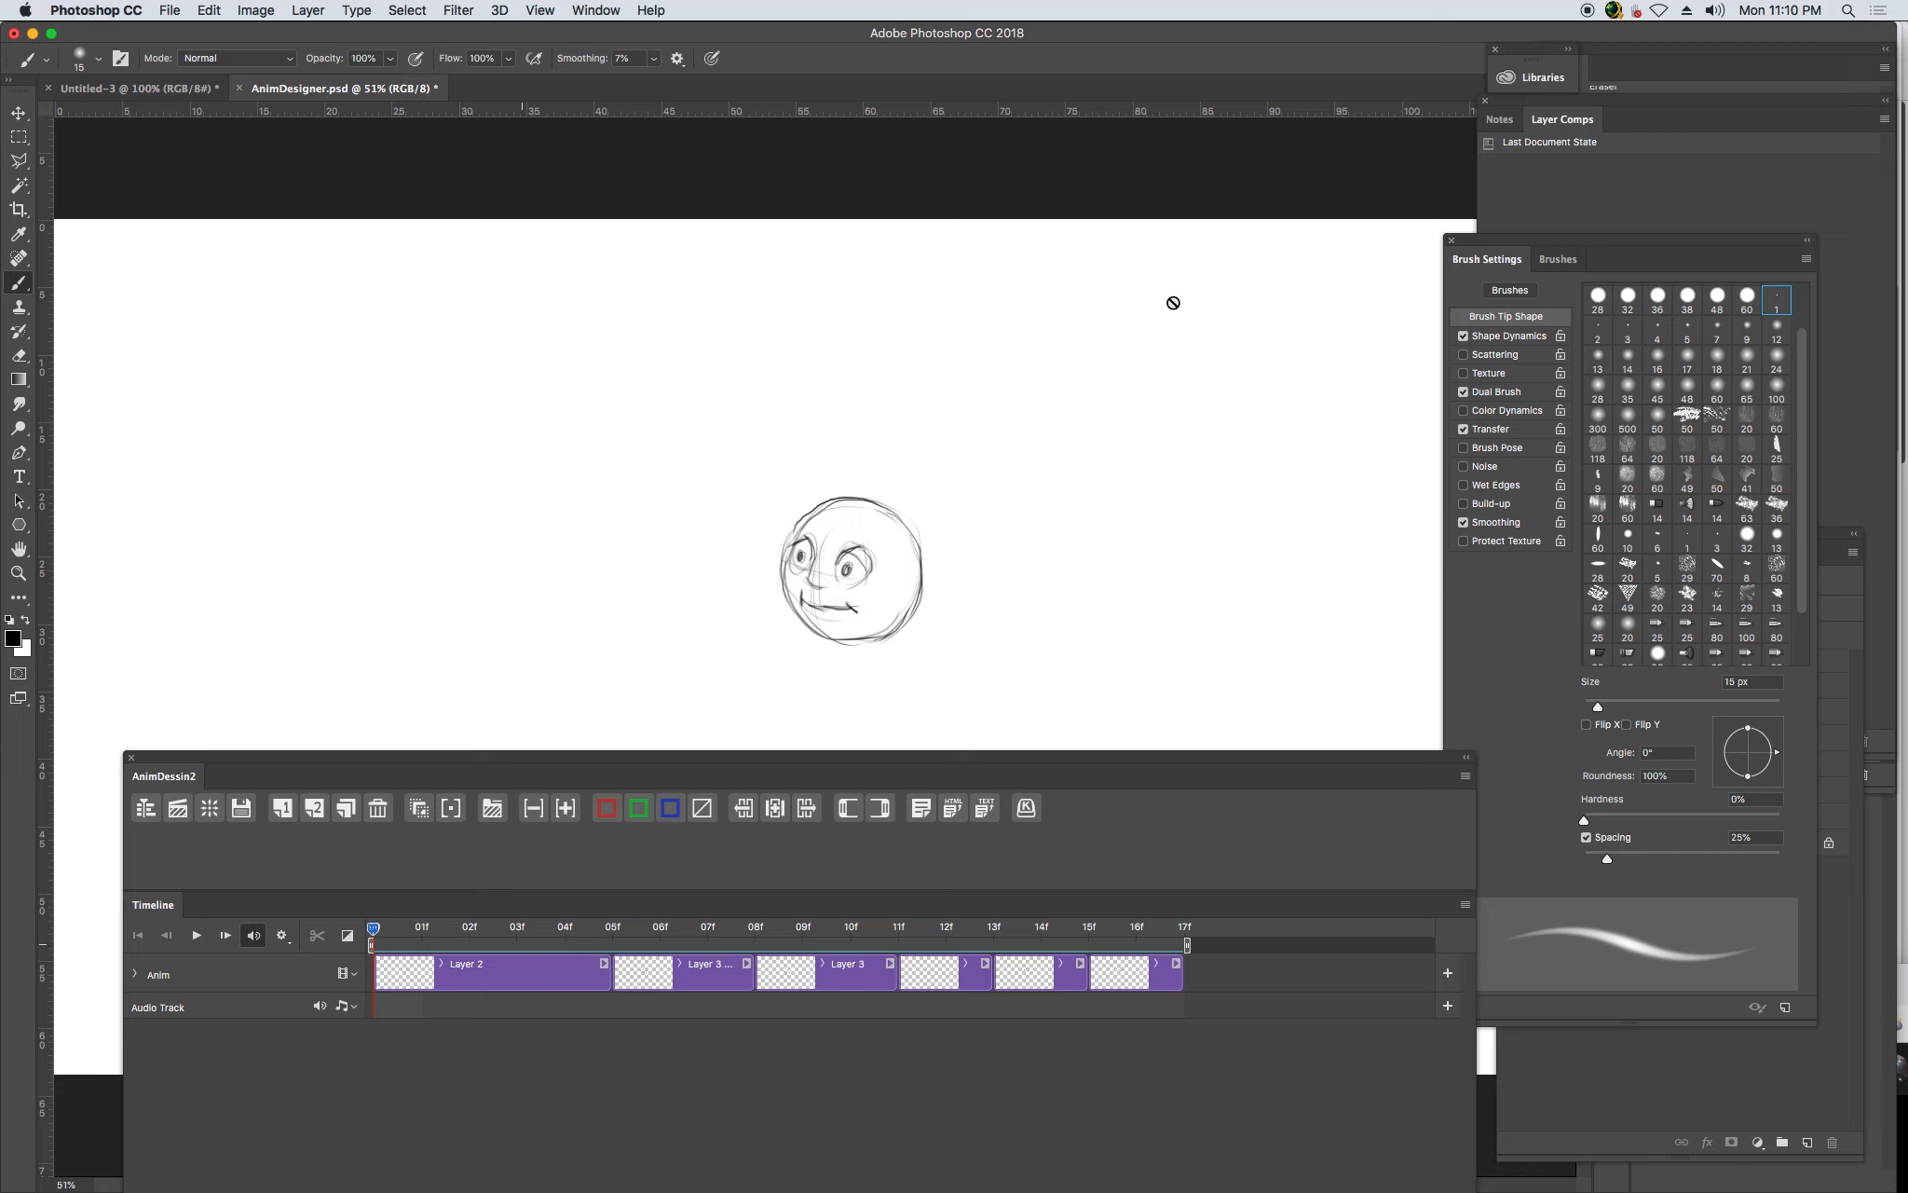
# Play the face animation briefly and turn on onion skins.
pyautogui.press('space')
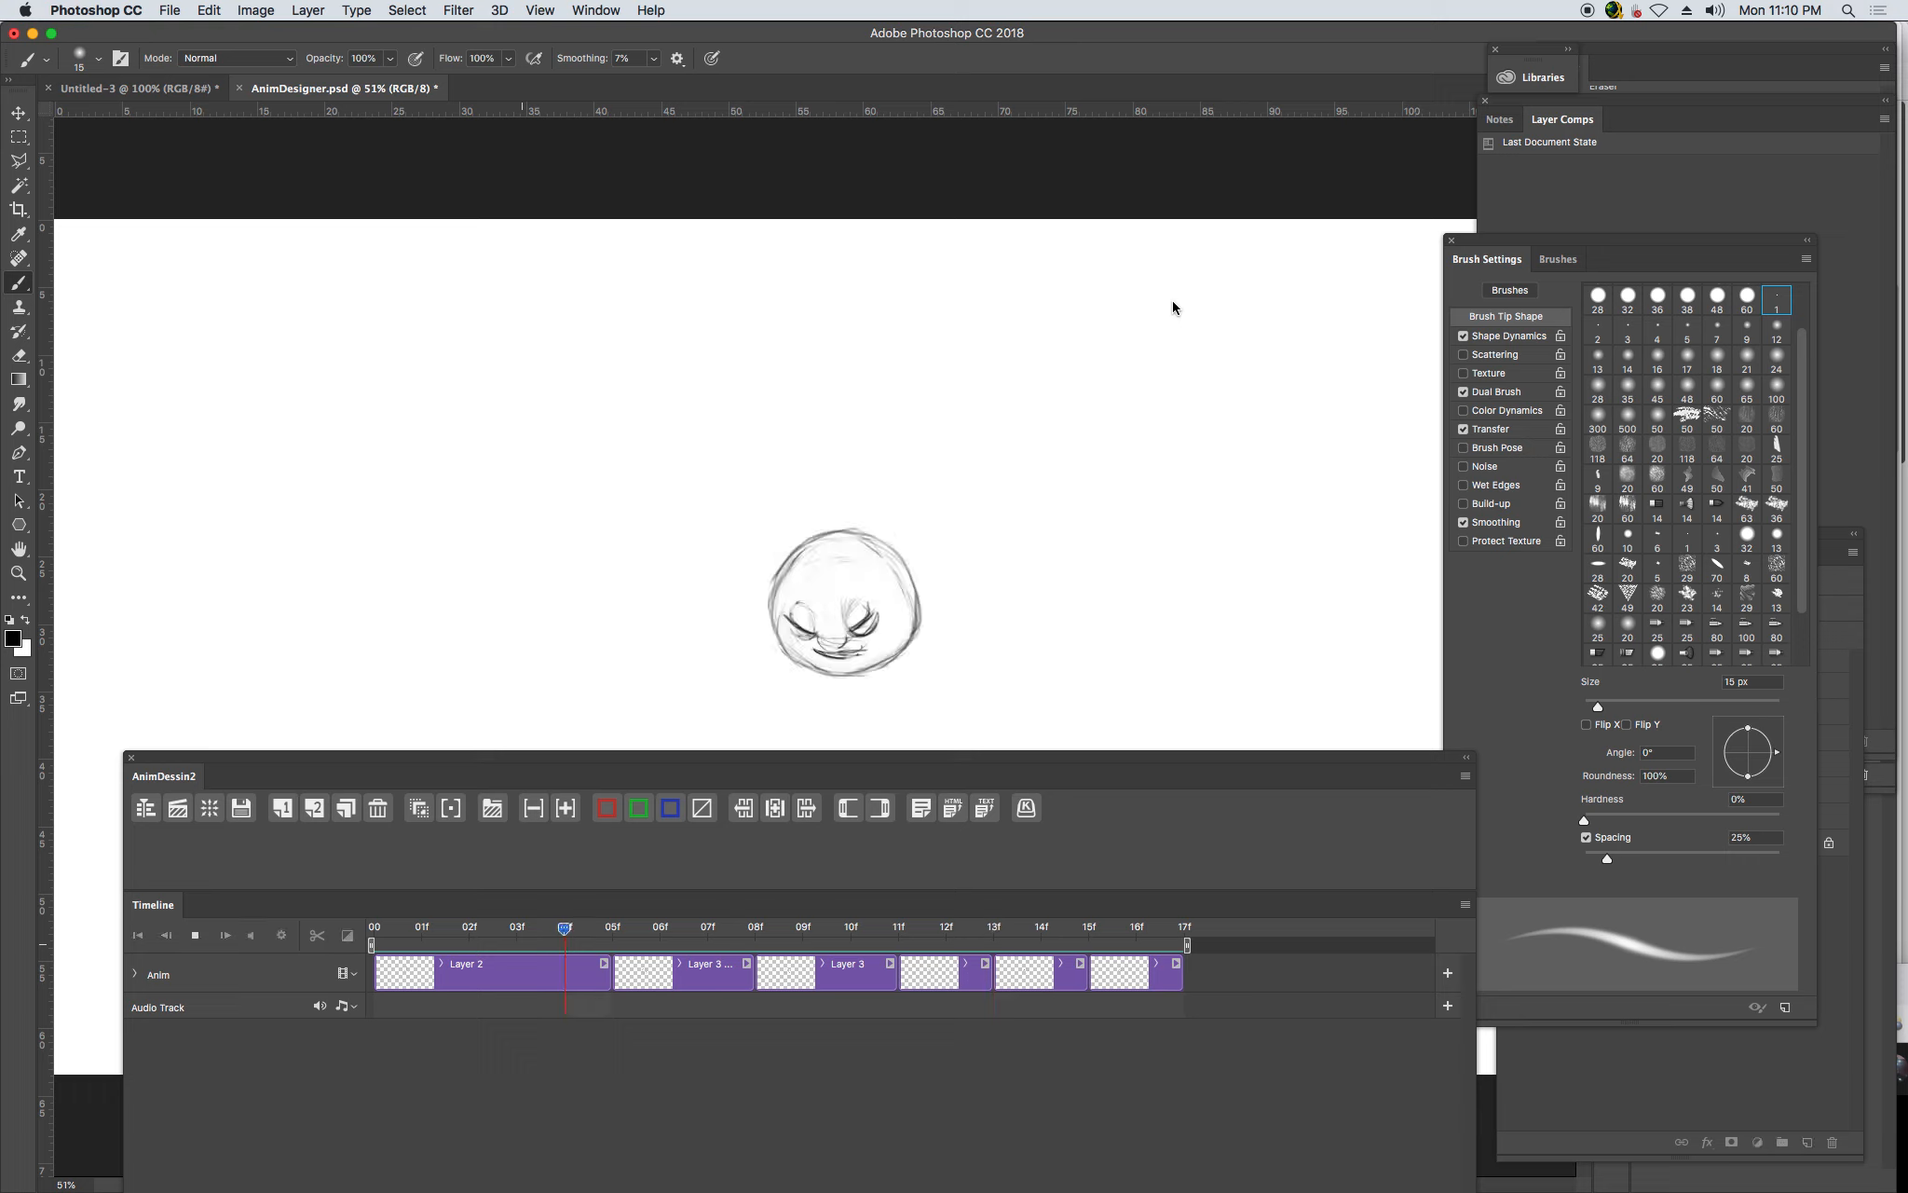
pyautogui.press('space')
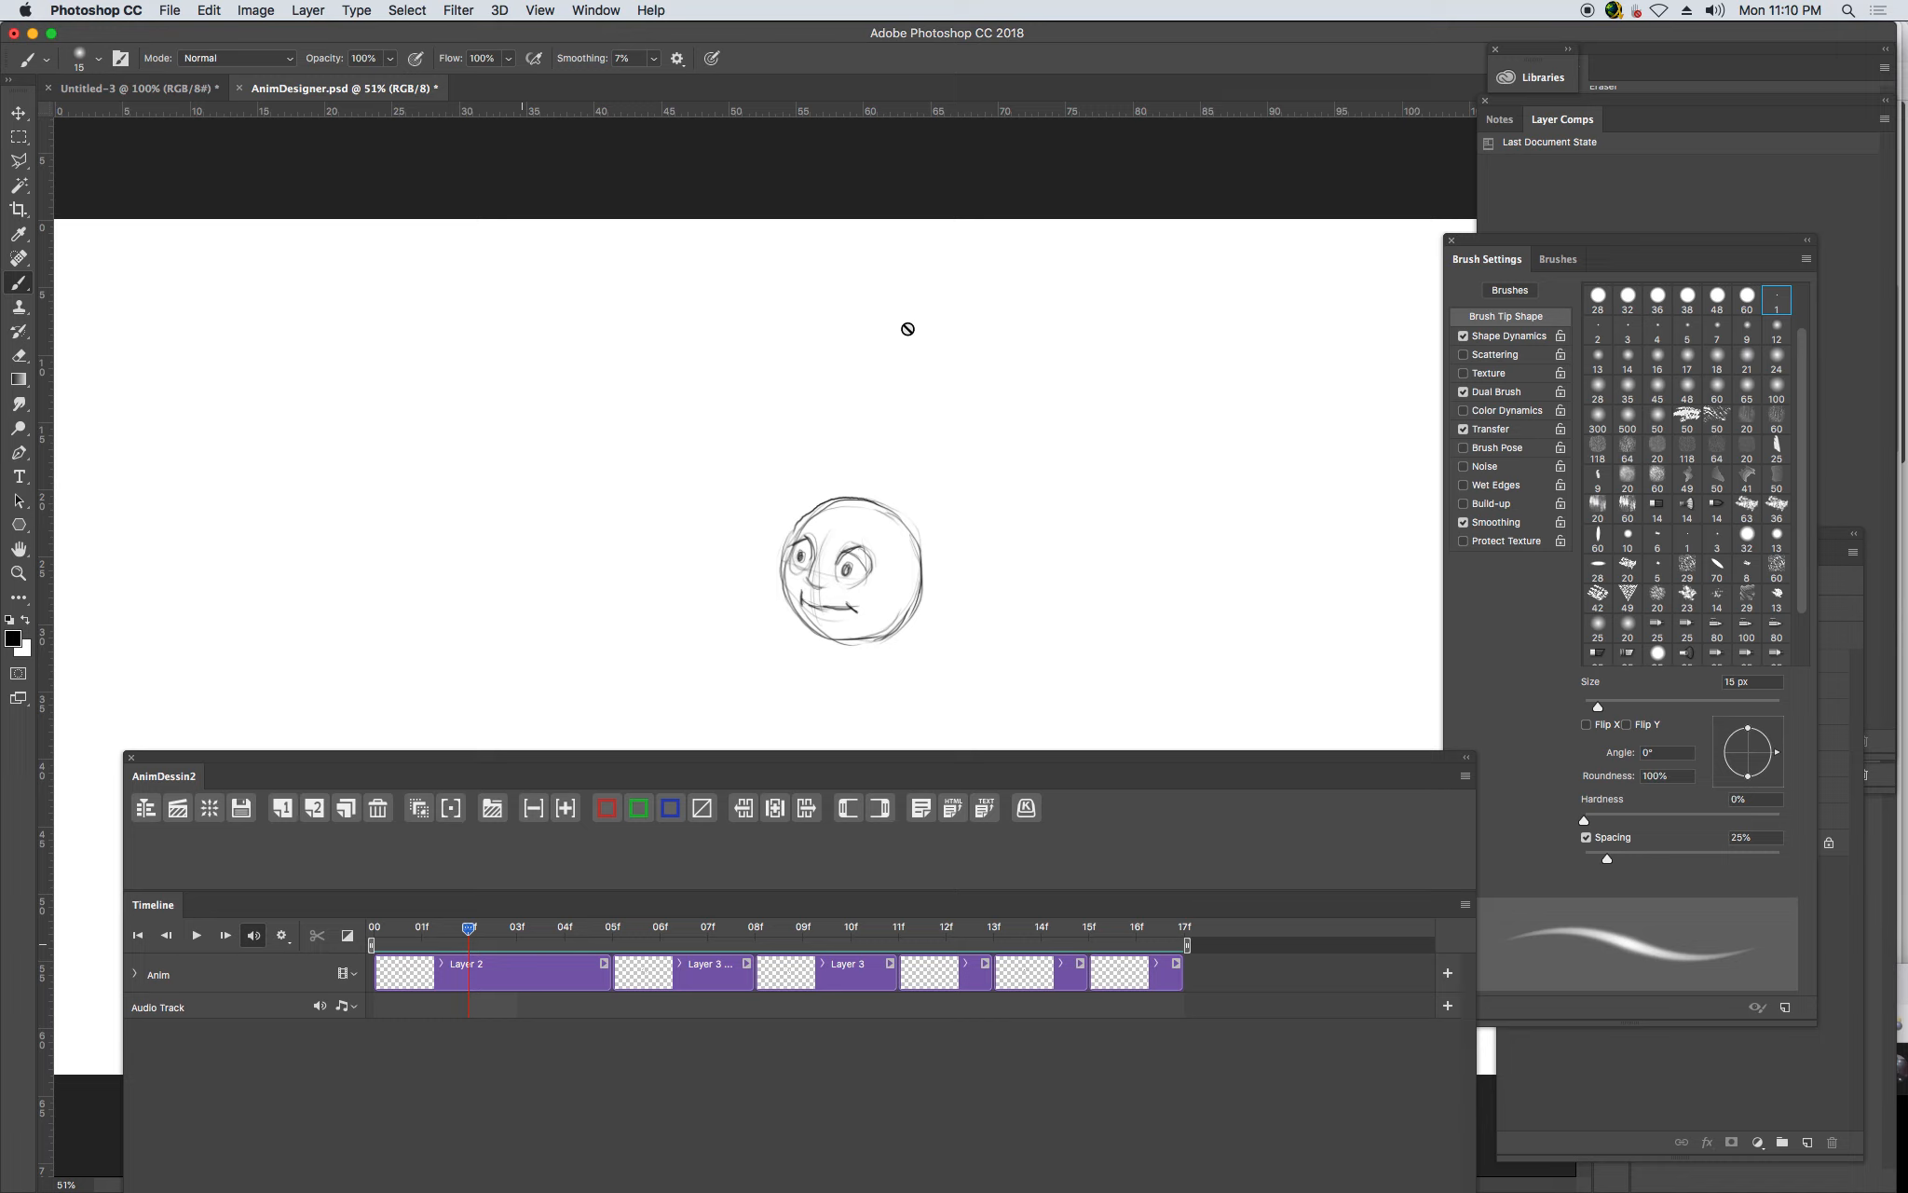
pyautogui.click(343, 807)
pyautogui.press('Left')
pyautogui.click(427, 806)
# Scrub and play through the frames with onion skins on to examine how neighbouring face drawings overlap.
pyautogui.moveTo(470, 929)
pyautogui.mouseDown()
pyautogui.moveTo(1057, 937)
pyautogui.moveTo(474, 943)
pyautogui.moveTo(941, 939)
pyautogui.moveTo(480, 932)
pyautogui.moveTo(948, 920)
pyautogui.moveTo(1034, 930)
pyautogui.moveTo(421, 930)
pyautogui.mouseUp()
pyautogui.moveTo(548, 928)
pyautogui.mouseDown()
pyautogui.moveTo(1016, 933)
pyautogui.moveTo(608, 944)
pyautogui.moveTo(495, 927)
pyautogui.moveTo(795, 944)
pyautogui.mouseUp()
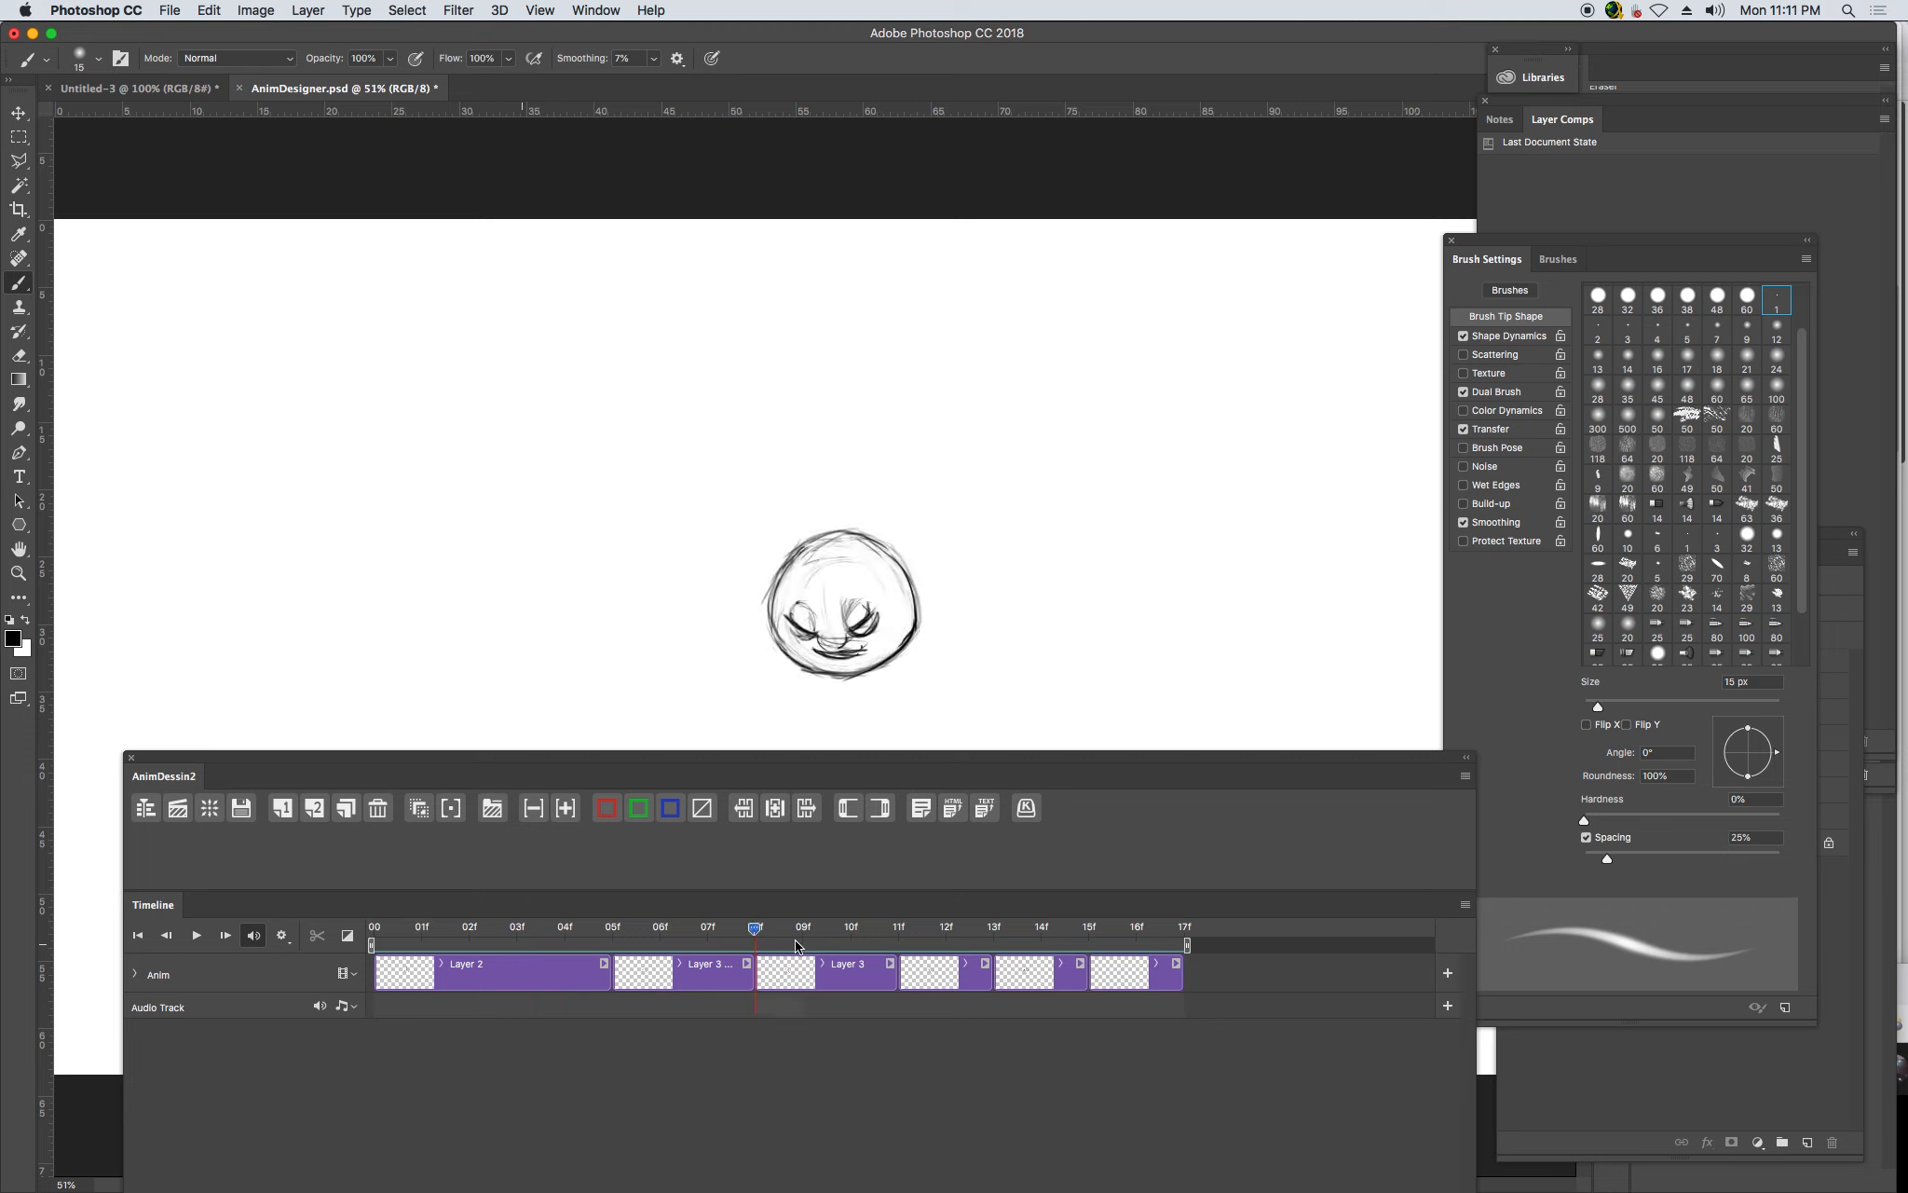
pyautogui.moveTo(922, 935)
pyautogui.mouseDown()
pyautogui.moveTo(948, 932)
pyautogui.moveTo(437, 934)
pyautogui.moveTo(1090, 930)
pyautogui.moveTo(512, 932)
pyautogui.moveTo(1081, 936)
pyautogui.moveTo(750, 937)
pyautogui.moveTo(611, 961)
pyautogui.mouseUp()
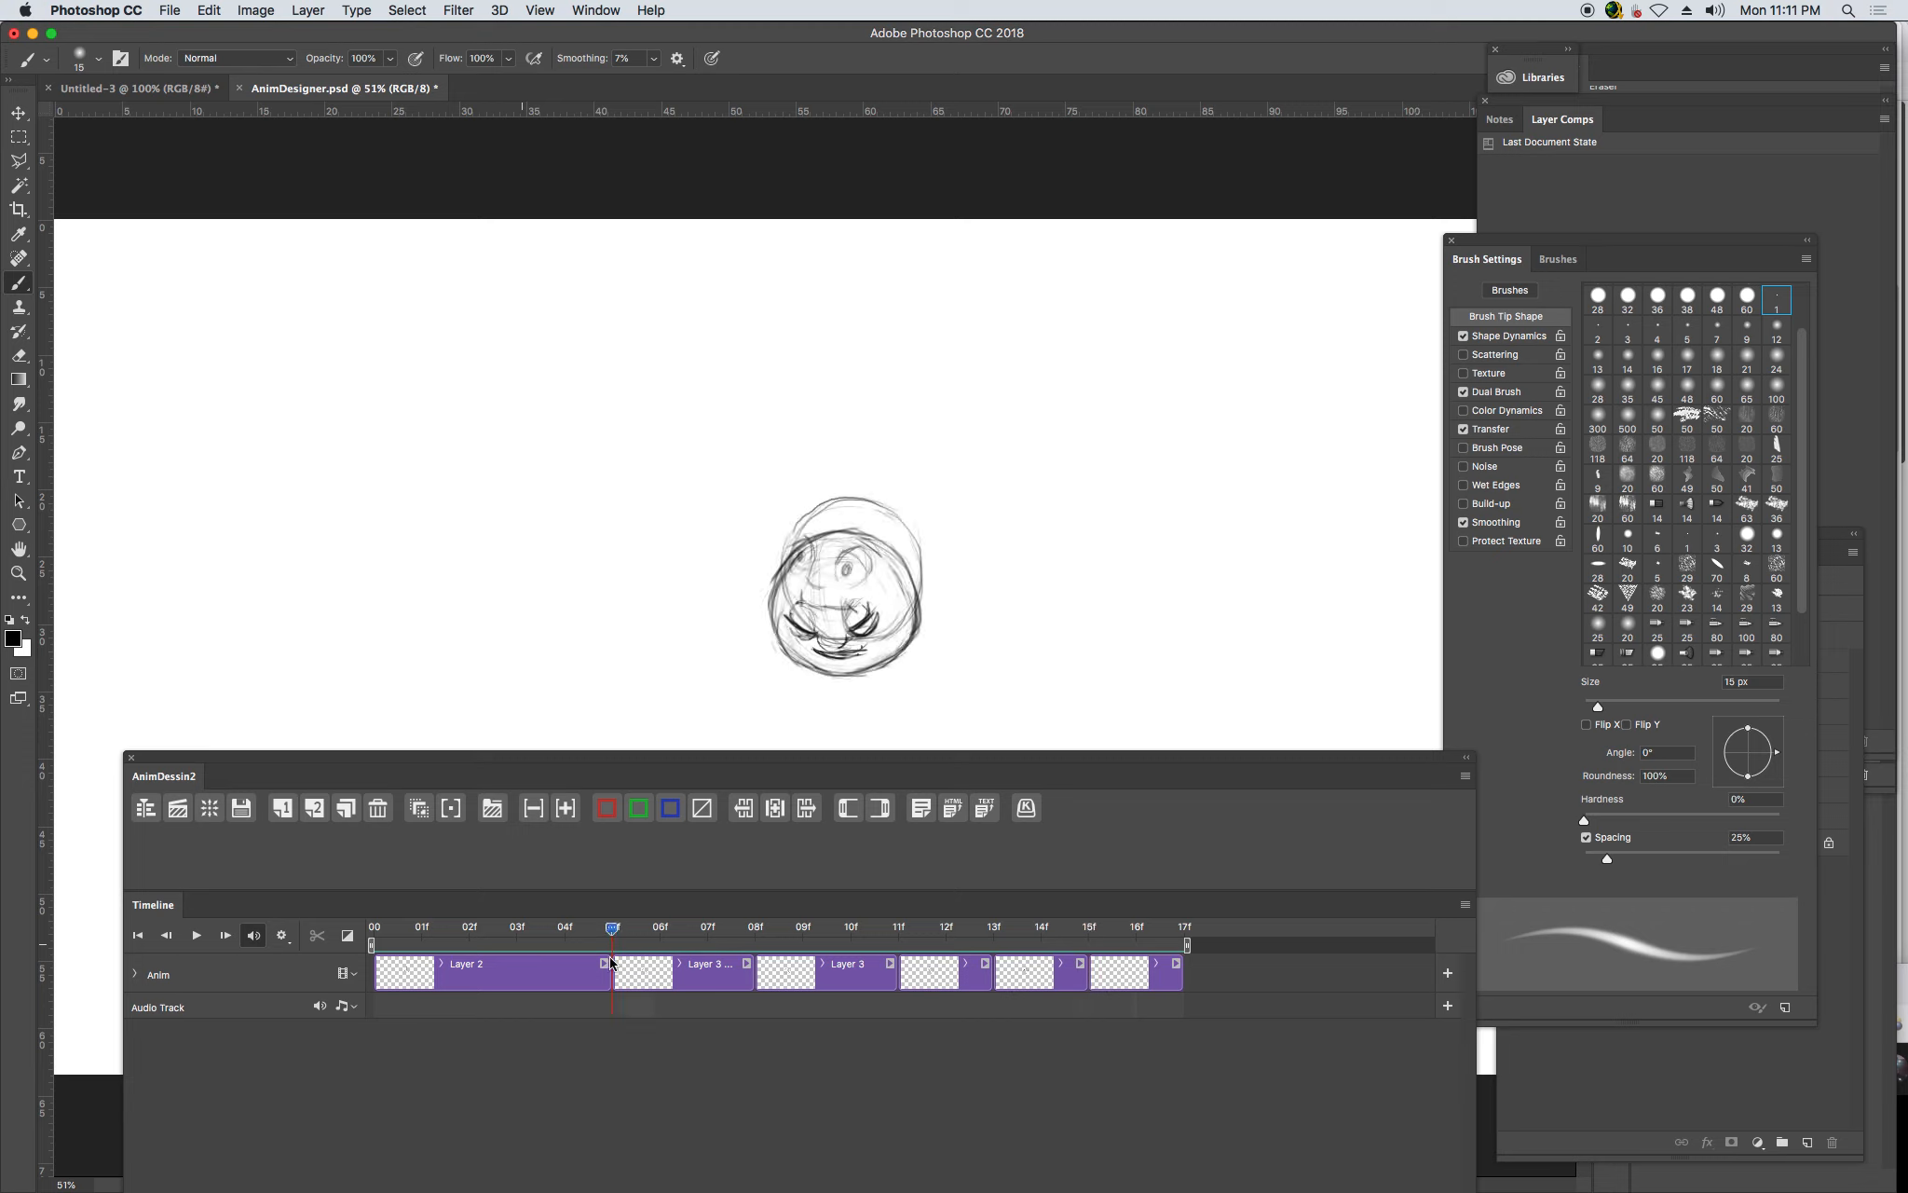
pyautogui.moveTo(482, 950)
pyautogui.mouseDown()
pyautogui.moveTo(715, 949)
pyautogui.moveTo(1079, 883)
pyautogui.moveTo(475, 927)
pyautogui.moveTo(945, 919)
pyautogui.moveTo(482, 906)
pyautogui.moveTo(1030, 904)
pyautogui.moveTo(1093, 922)
pyautogui.moveTo(514, 927)
pyautogui.moveTo(863, 896)
pyautogui.mouseUp()
pyautogui.click(986, 900)
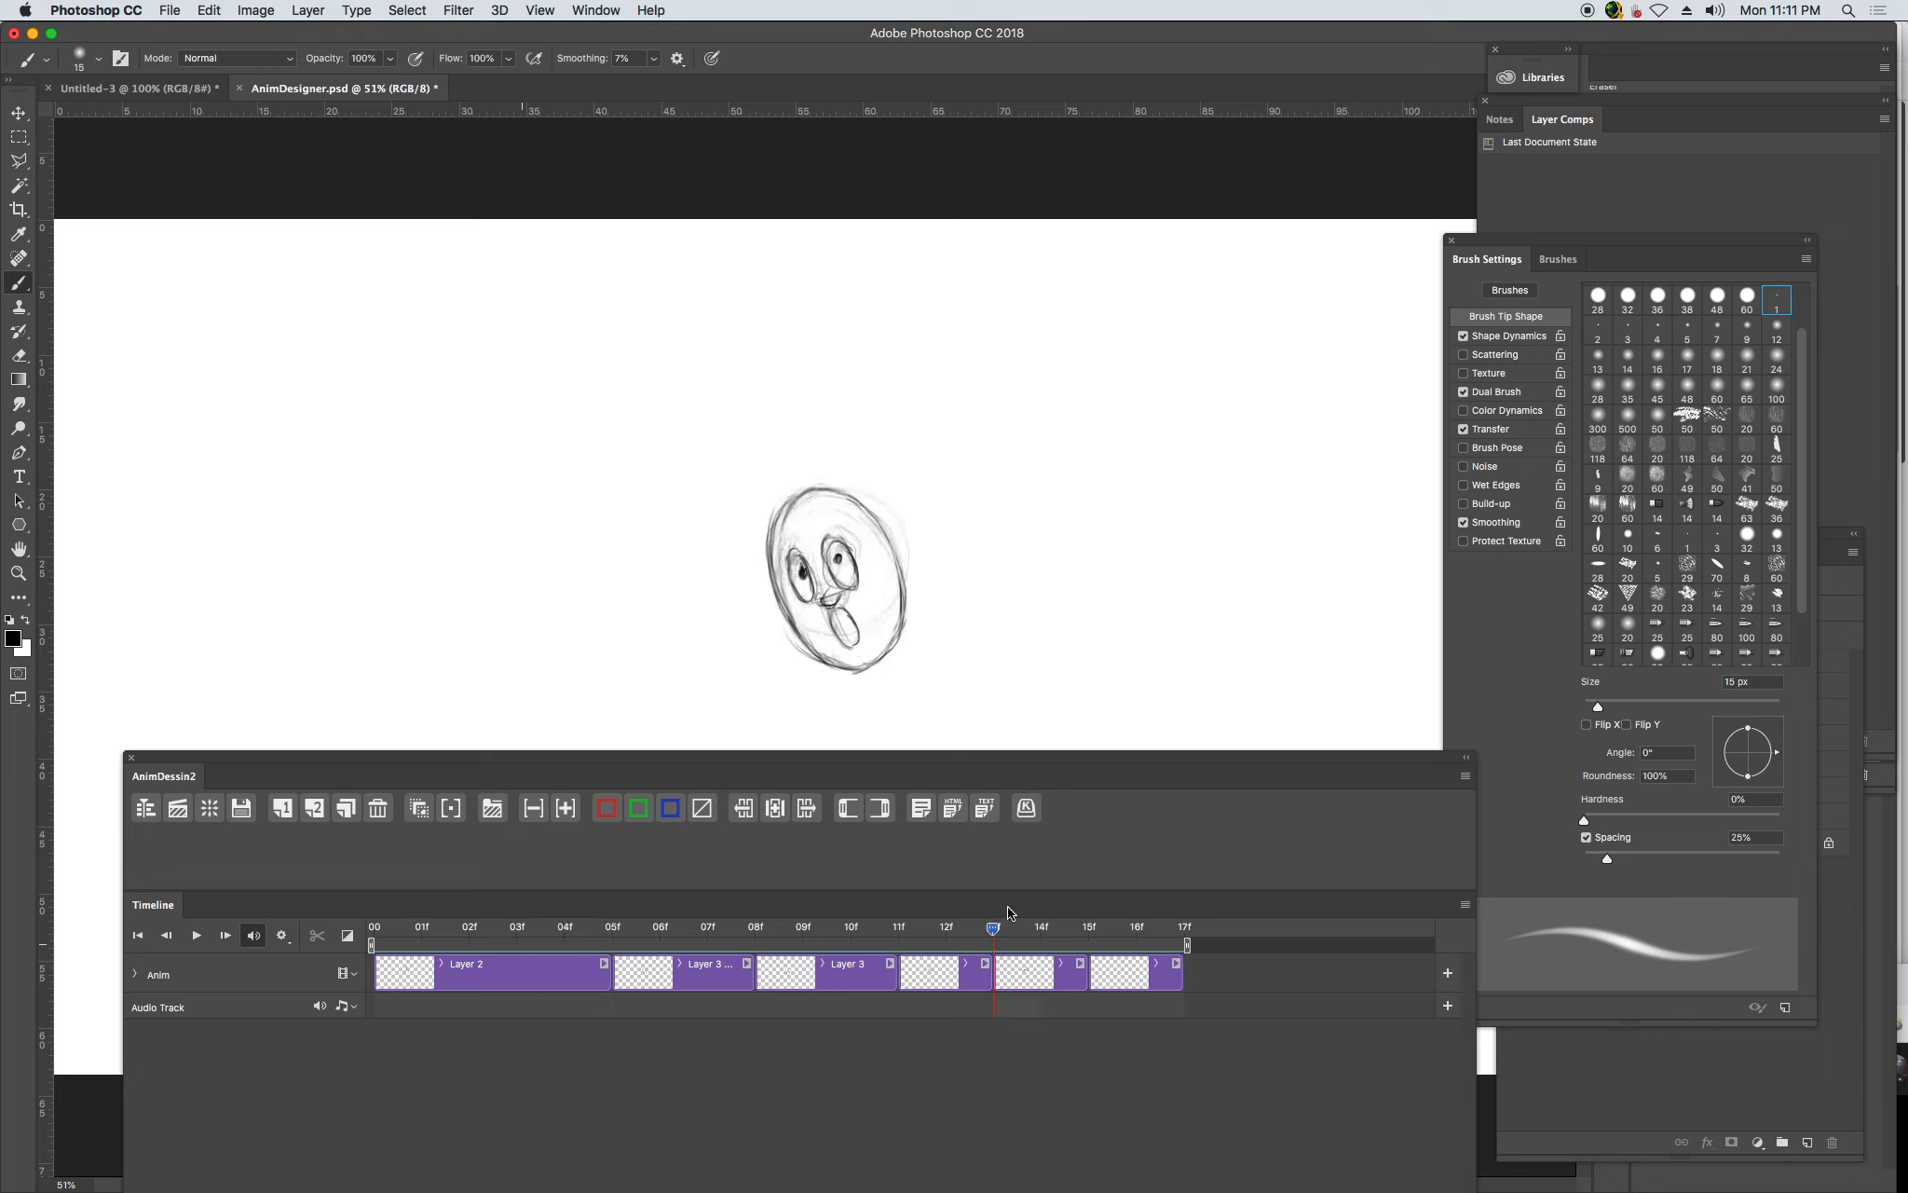
pyautogui.moveTo(1009, 907)
pyautogui.mouseDown()
pyautogui.moveTo(554, 904)
pyautogui.moveTo(1024, 910)
pyautogui.moveTo(538, 905)
pyautogui.moveTo(941, 903)
pyautogui.mouseUp()
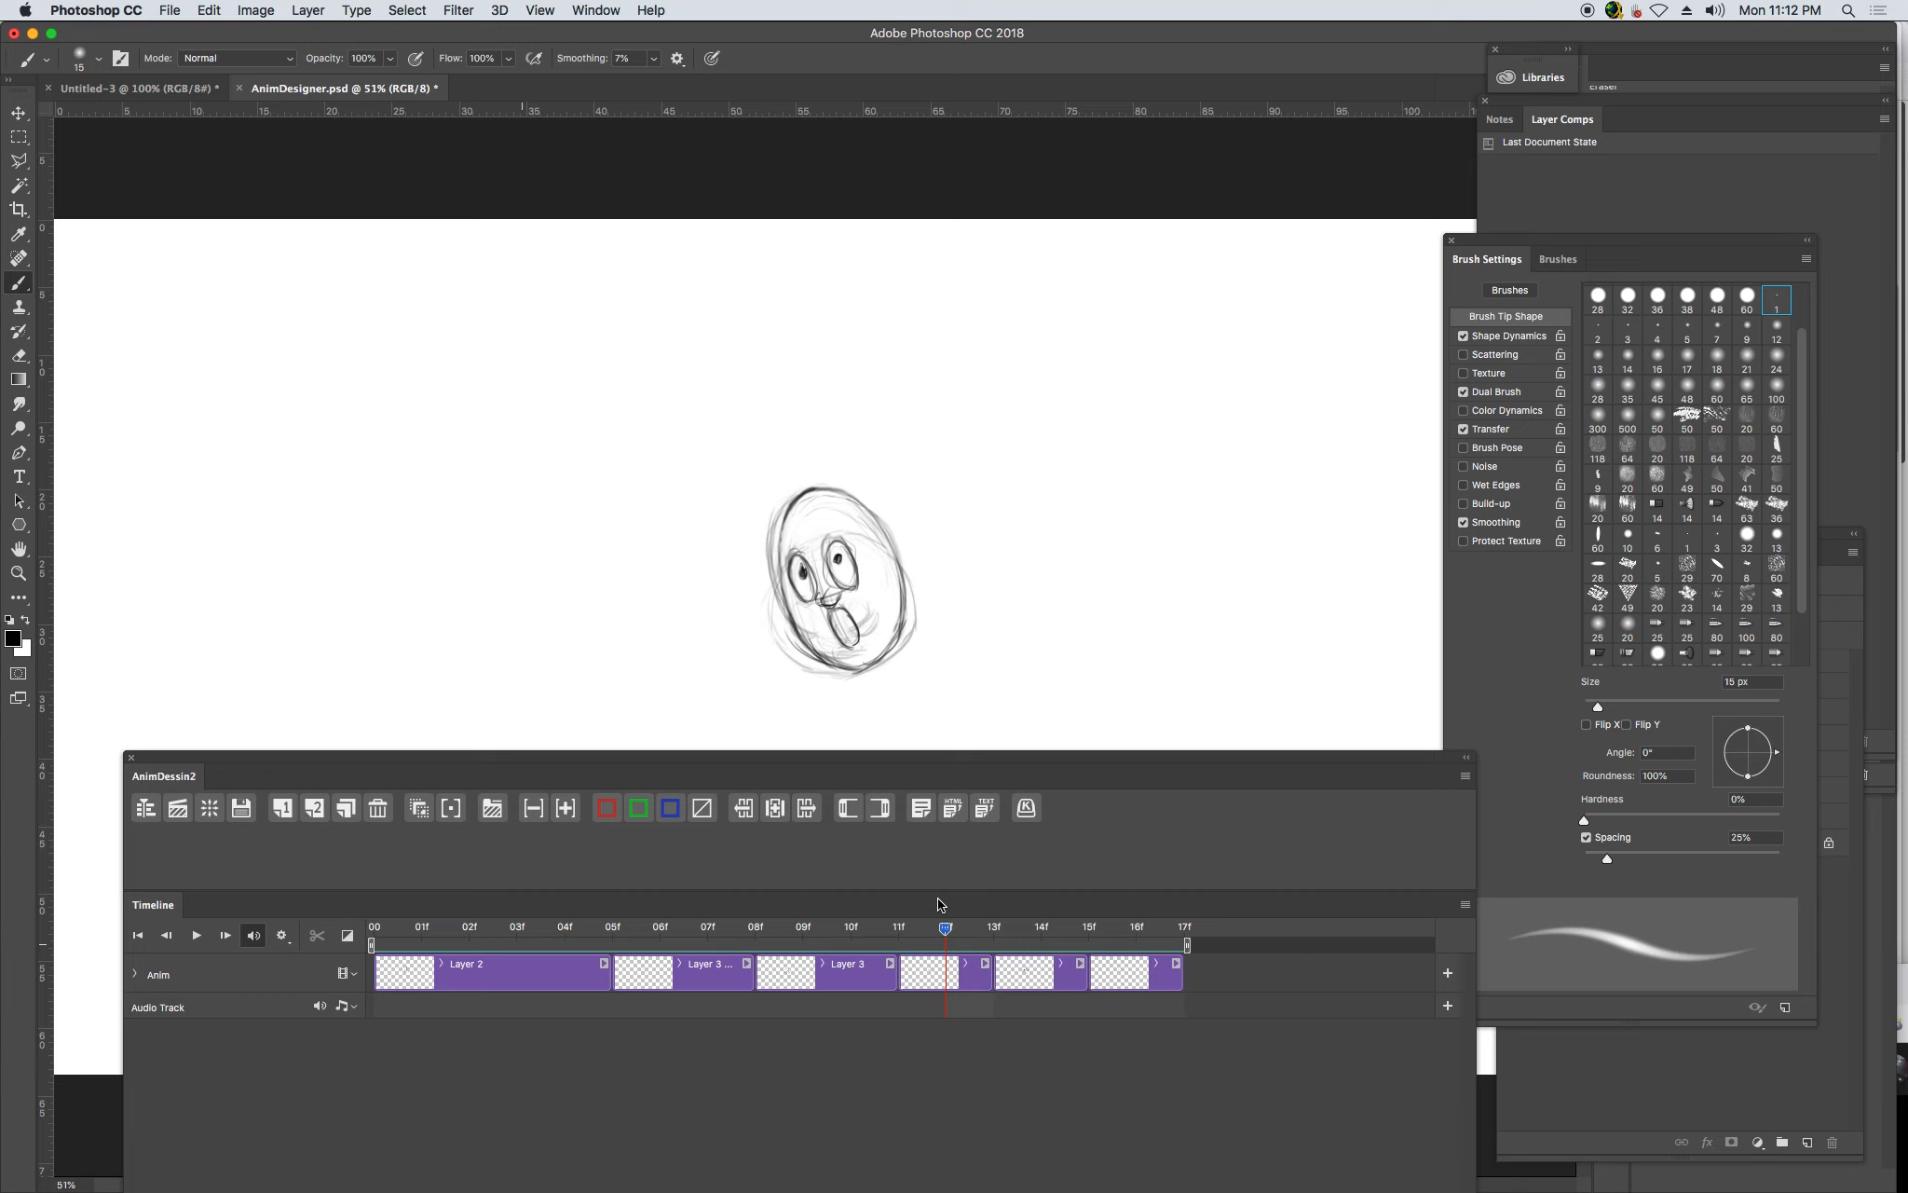
pyautogui.press('space')
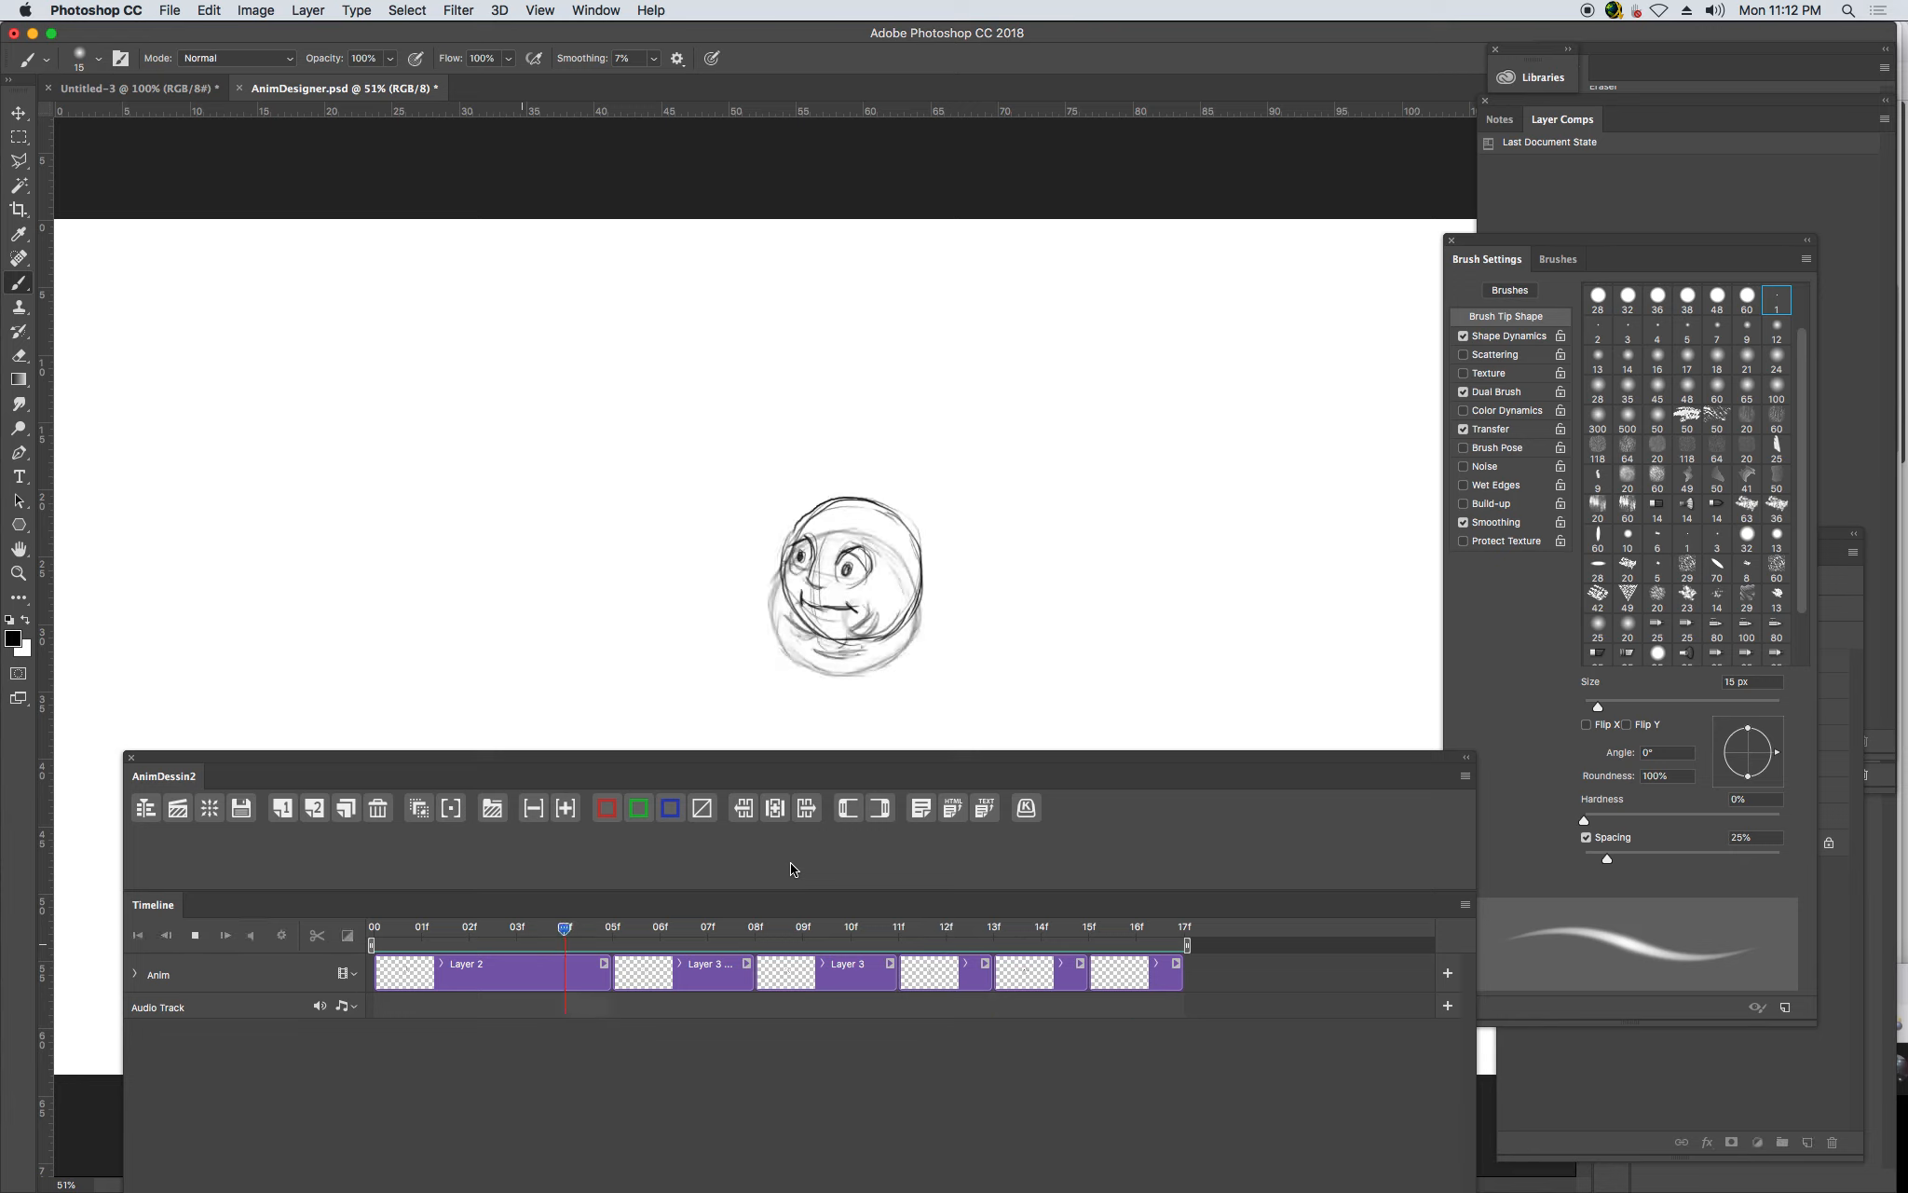
pyautogui.press('space')
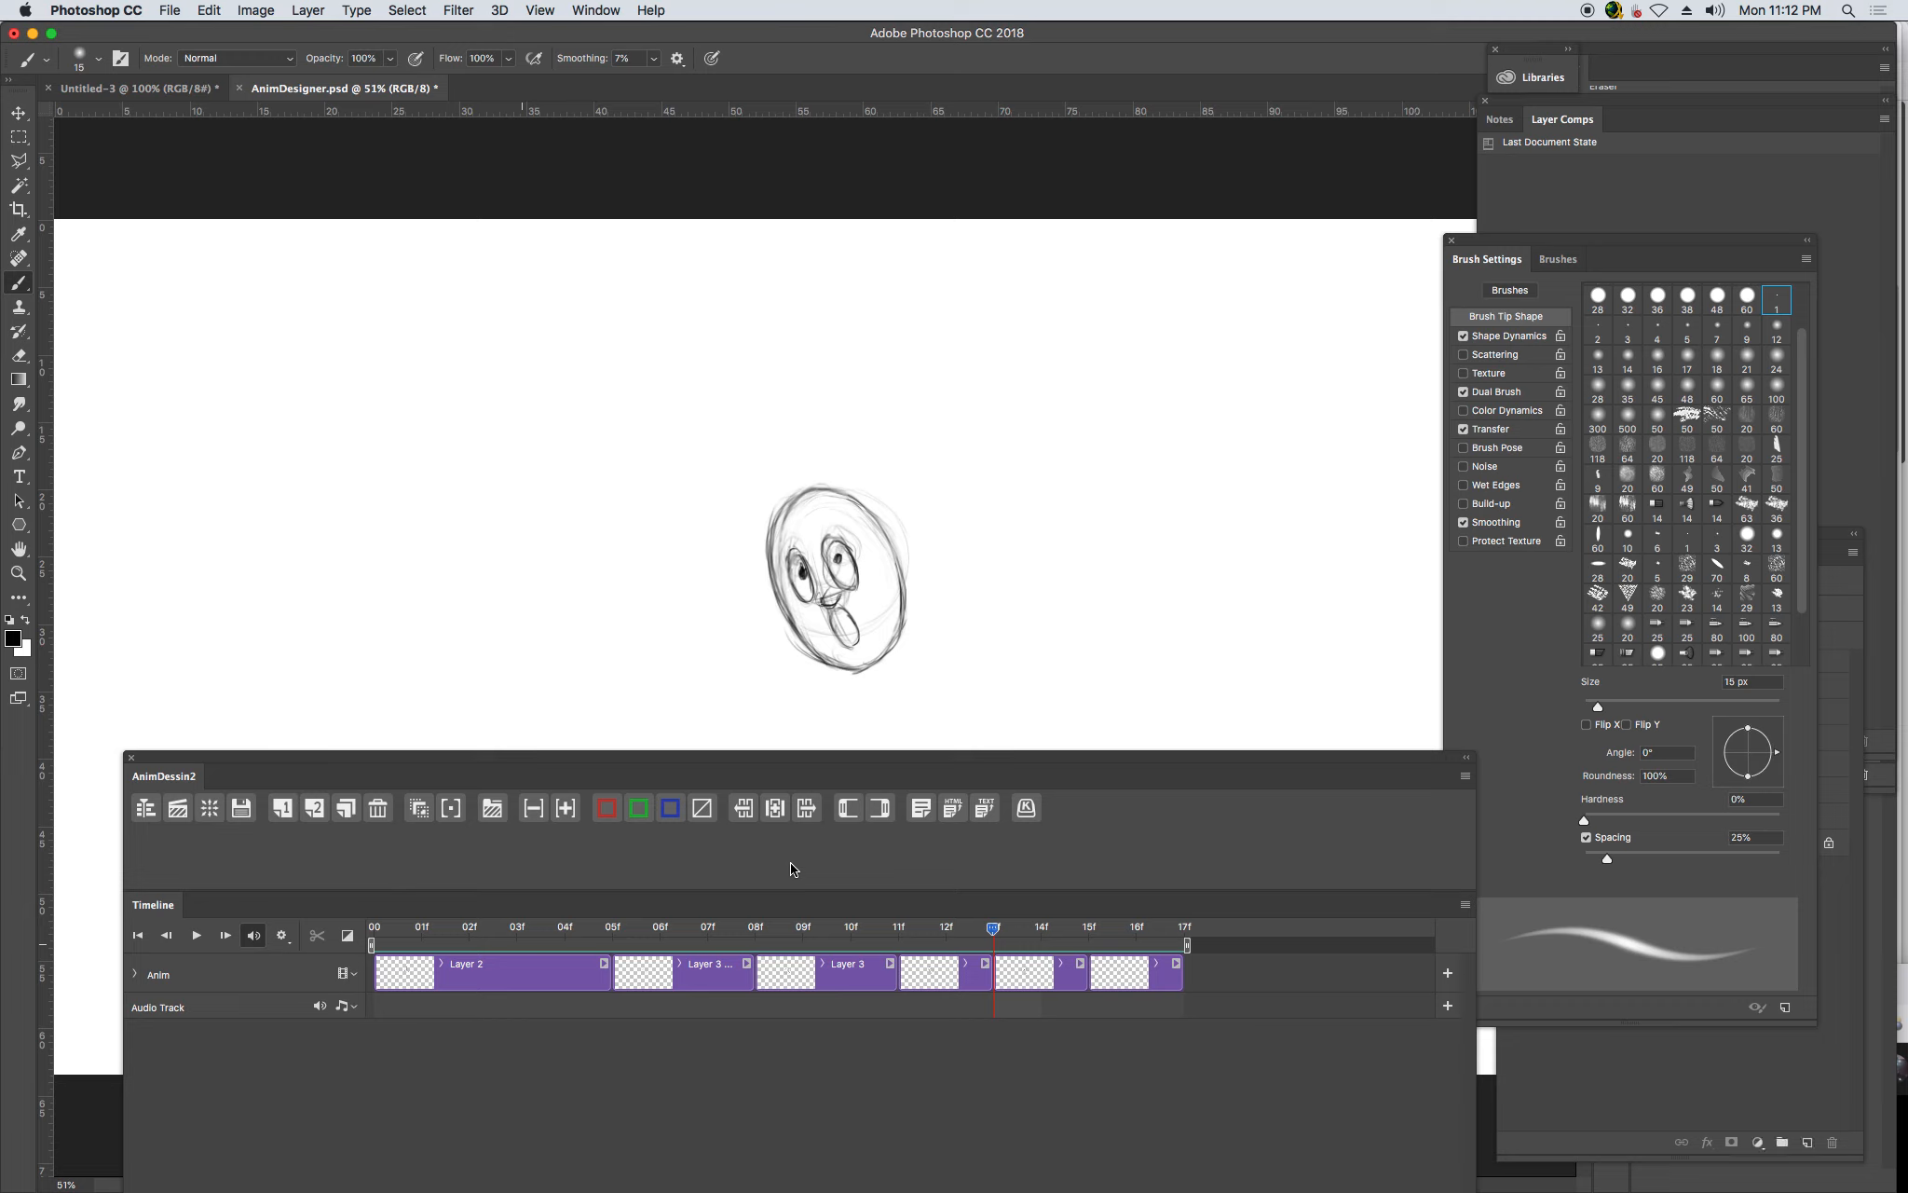
# Turn off onion skins and play the animation without the overlapping drawings.
pyautogui.click(421, 806)
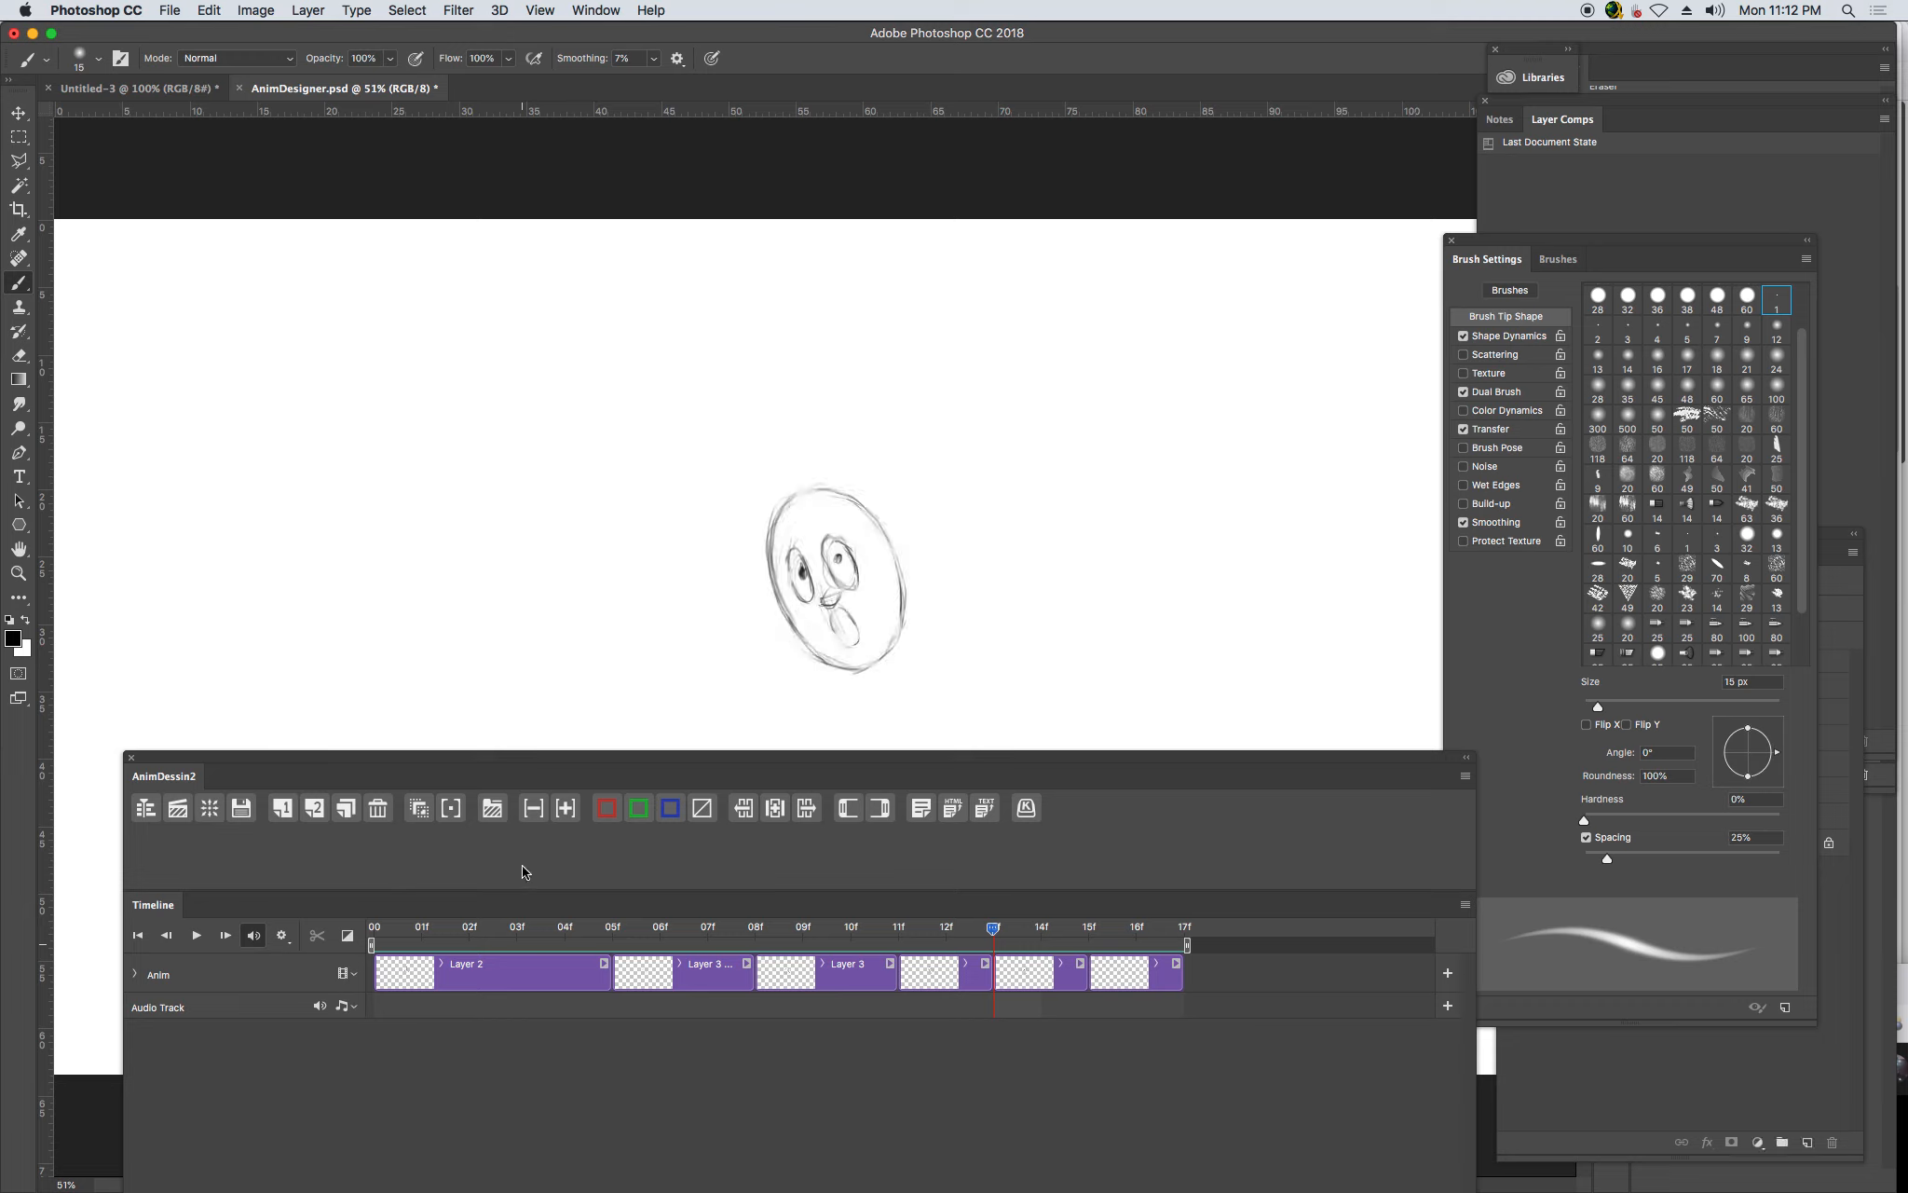
pyautogui.press('space')
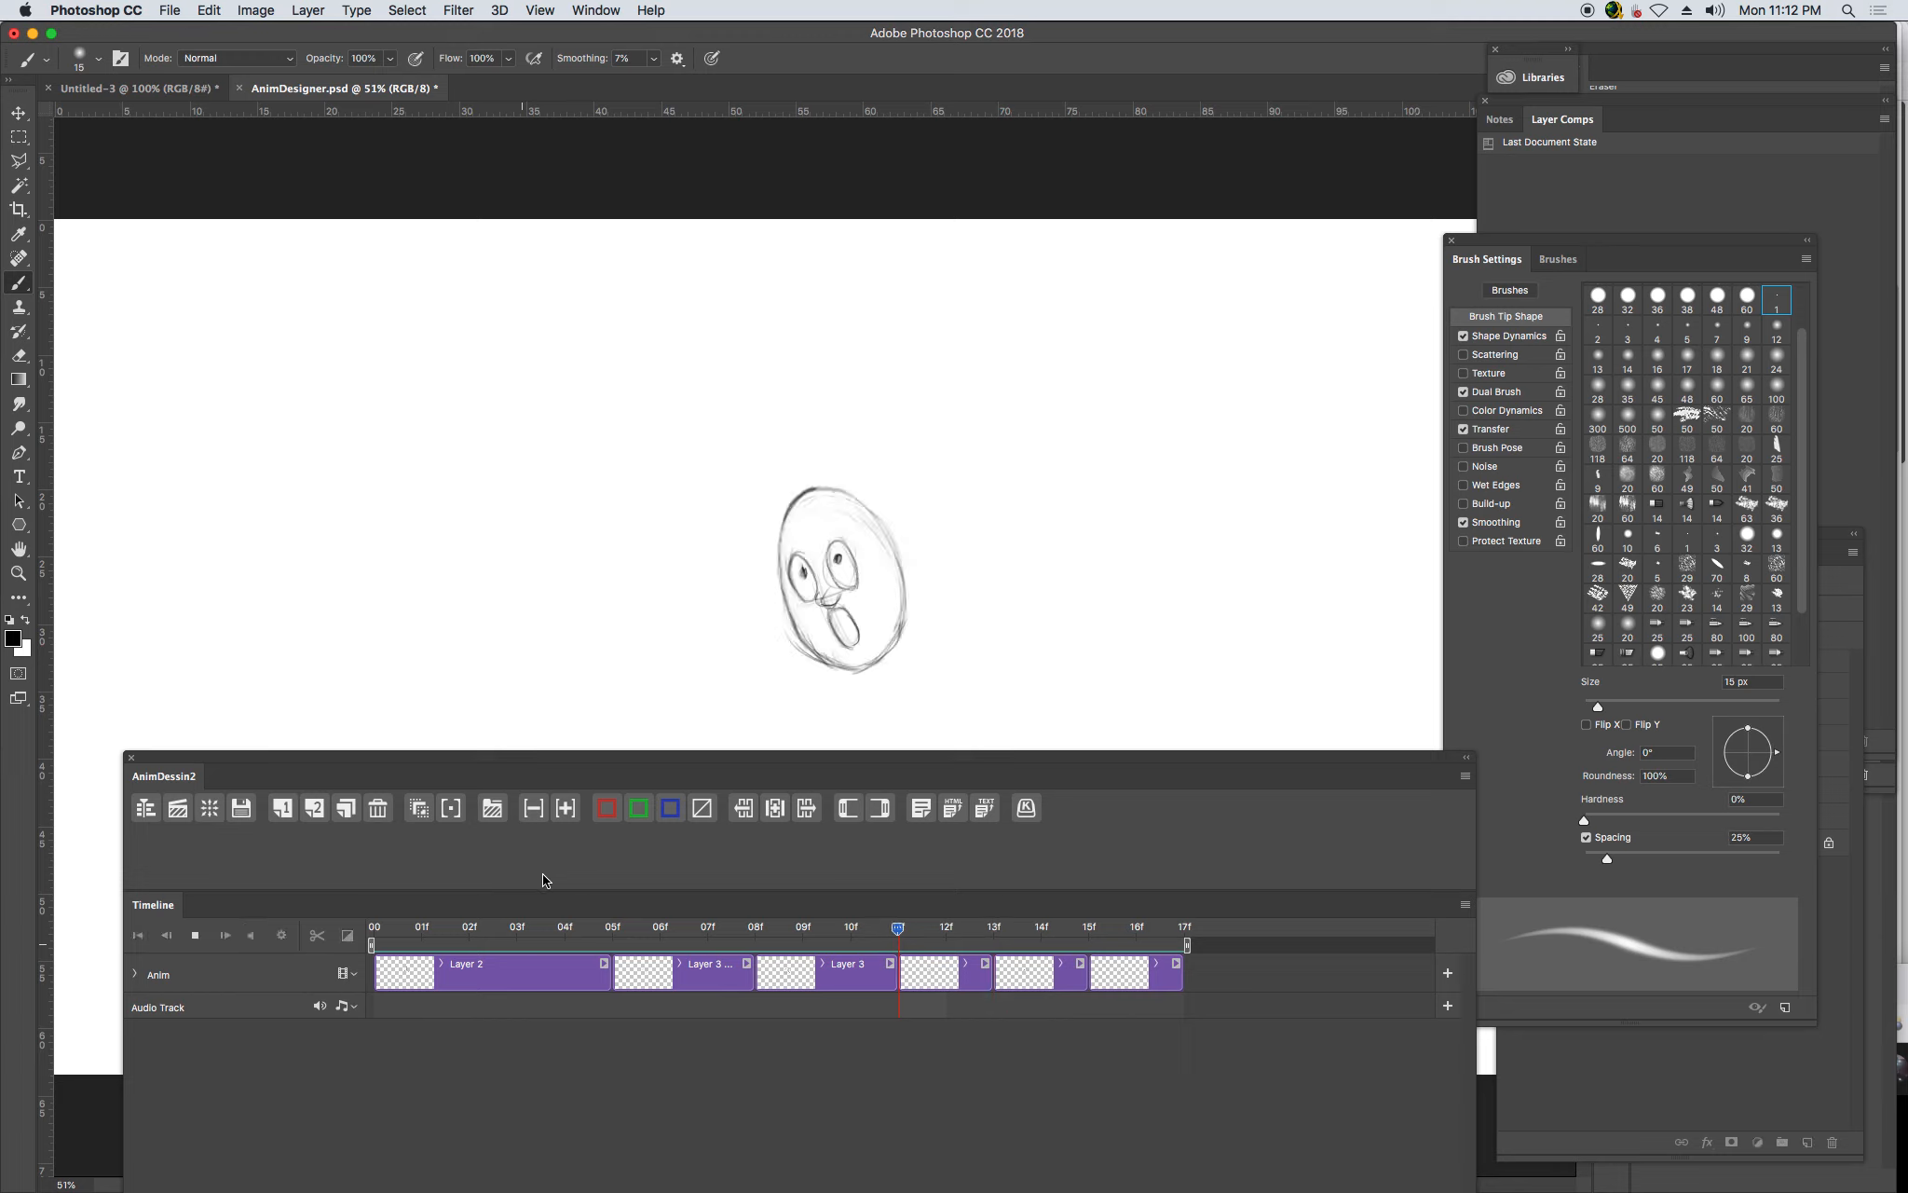
pyautogui.press('space')
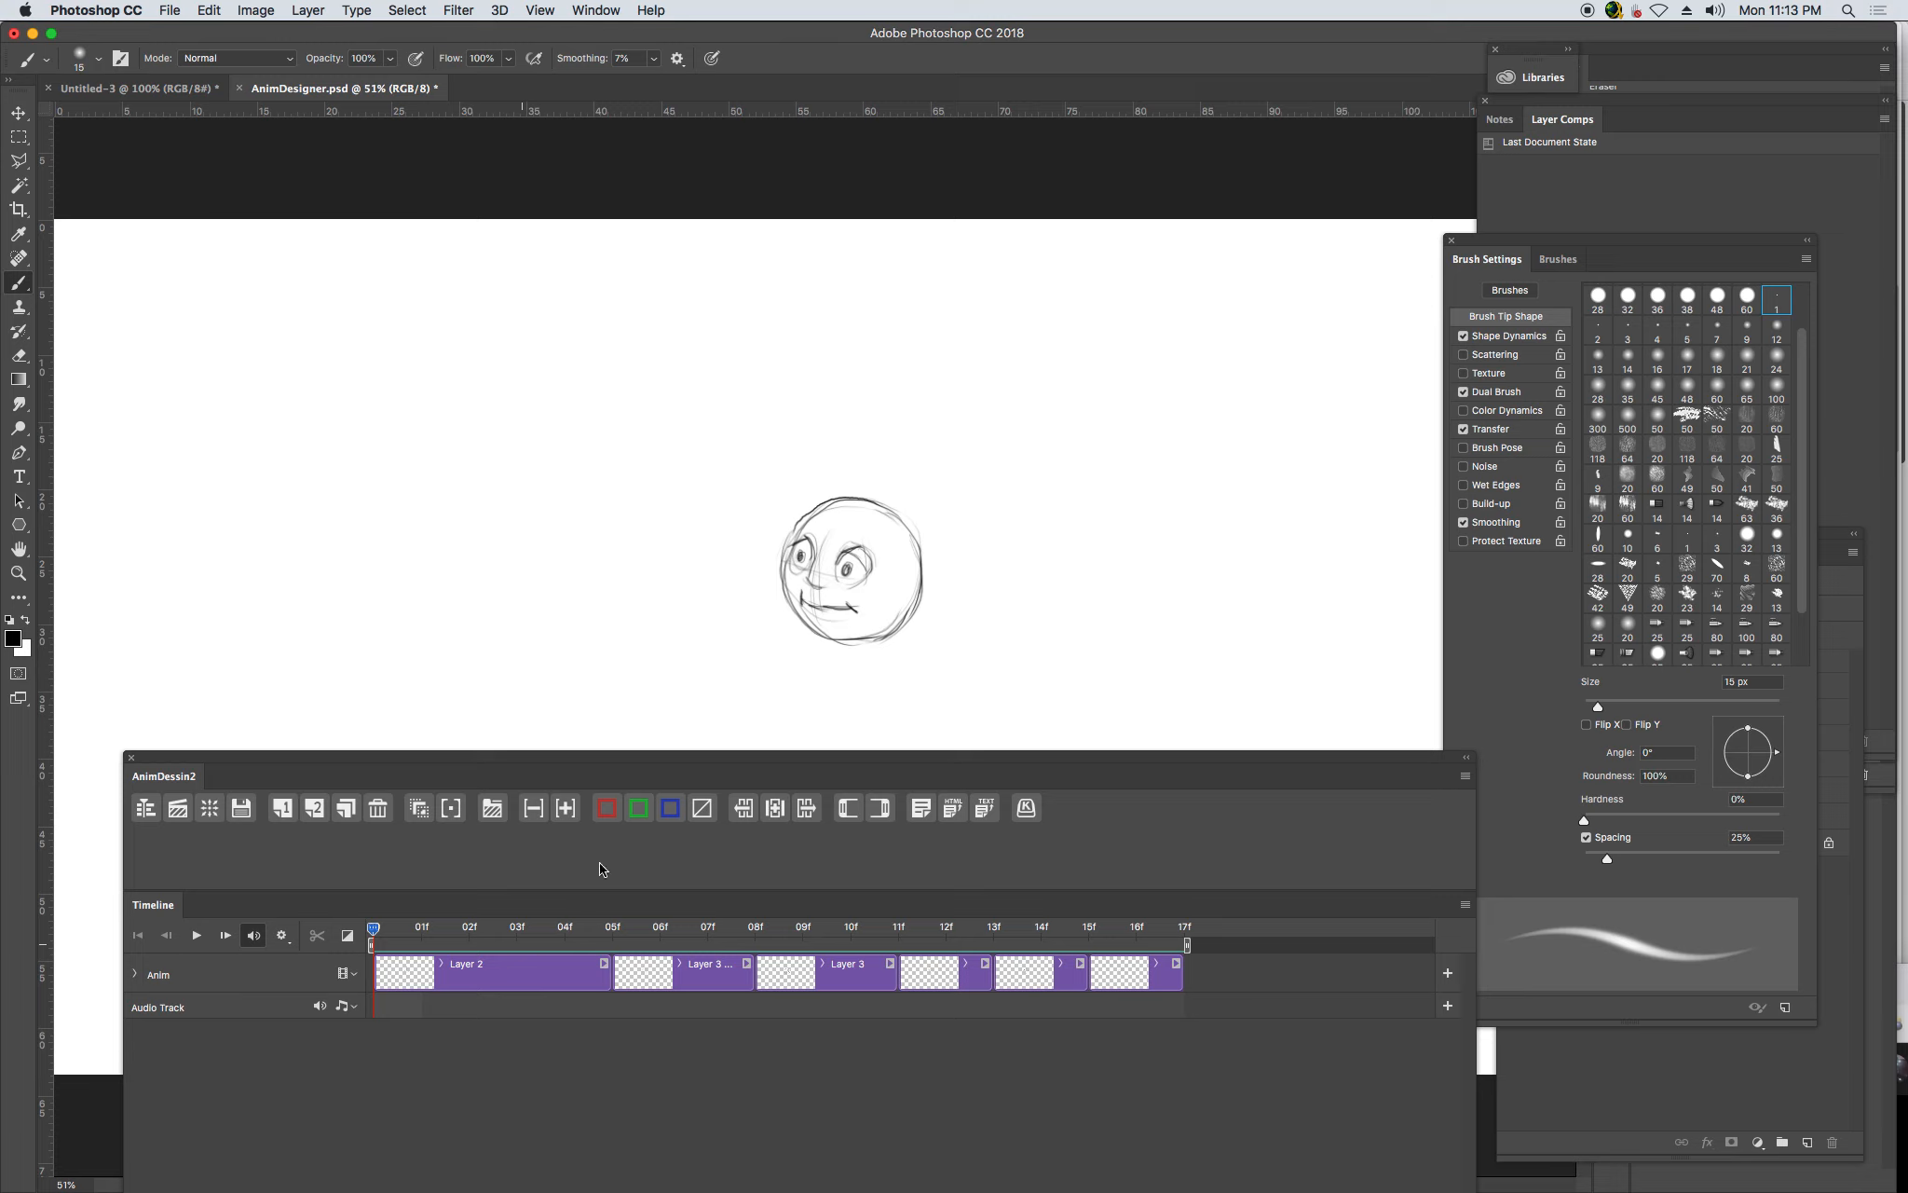
# Scrub the opening frames and play the animation repeatedly to examine the timing between the face poses.
pyautogui.moveTo(380, 929); pyautogui.dragTo(517, 886)
pyautogui.moveTo(514, 928); pyautogui.dragTo(394, 926)
pyautogui.press('space')
pyautogui.press('space')
pyautogui.press('space')
pyautogui.press('space')
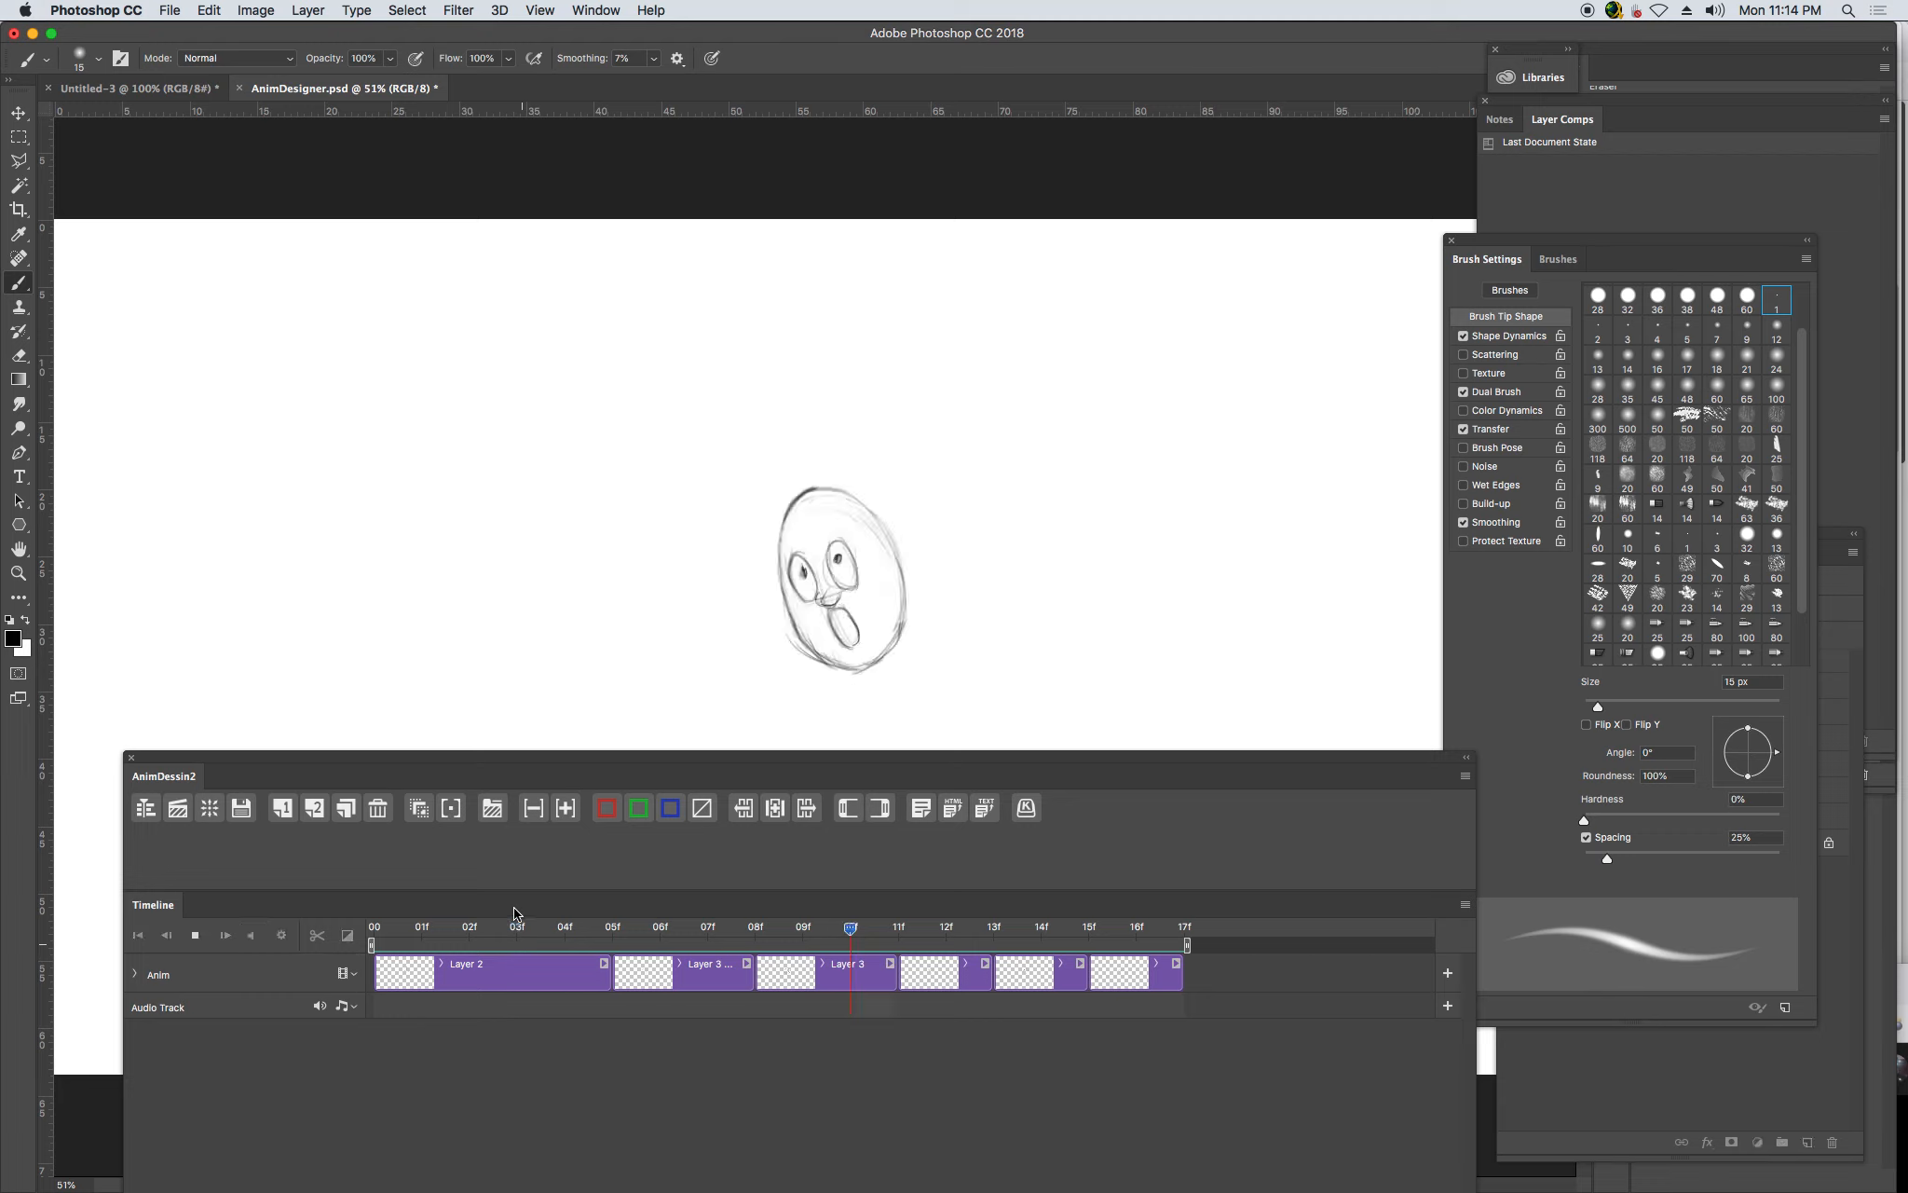
pyautogui.press('space')
pyautogui.press('space')
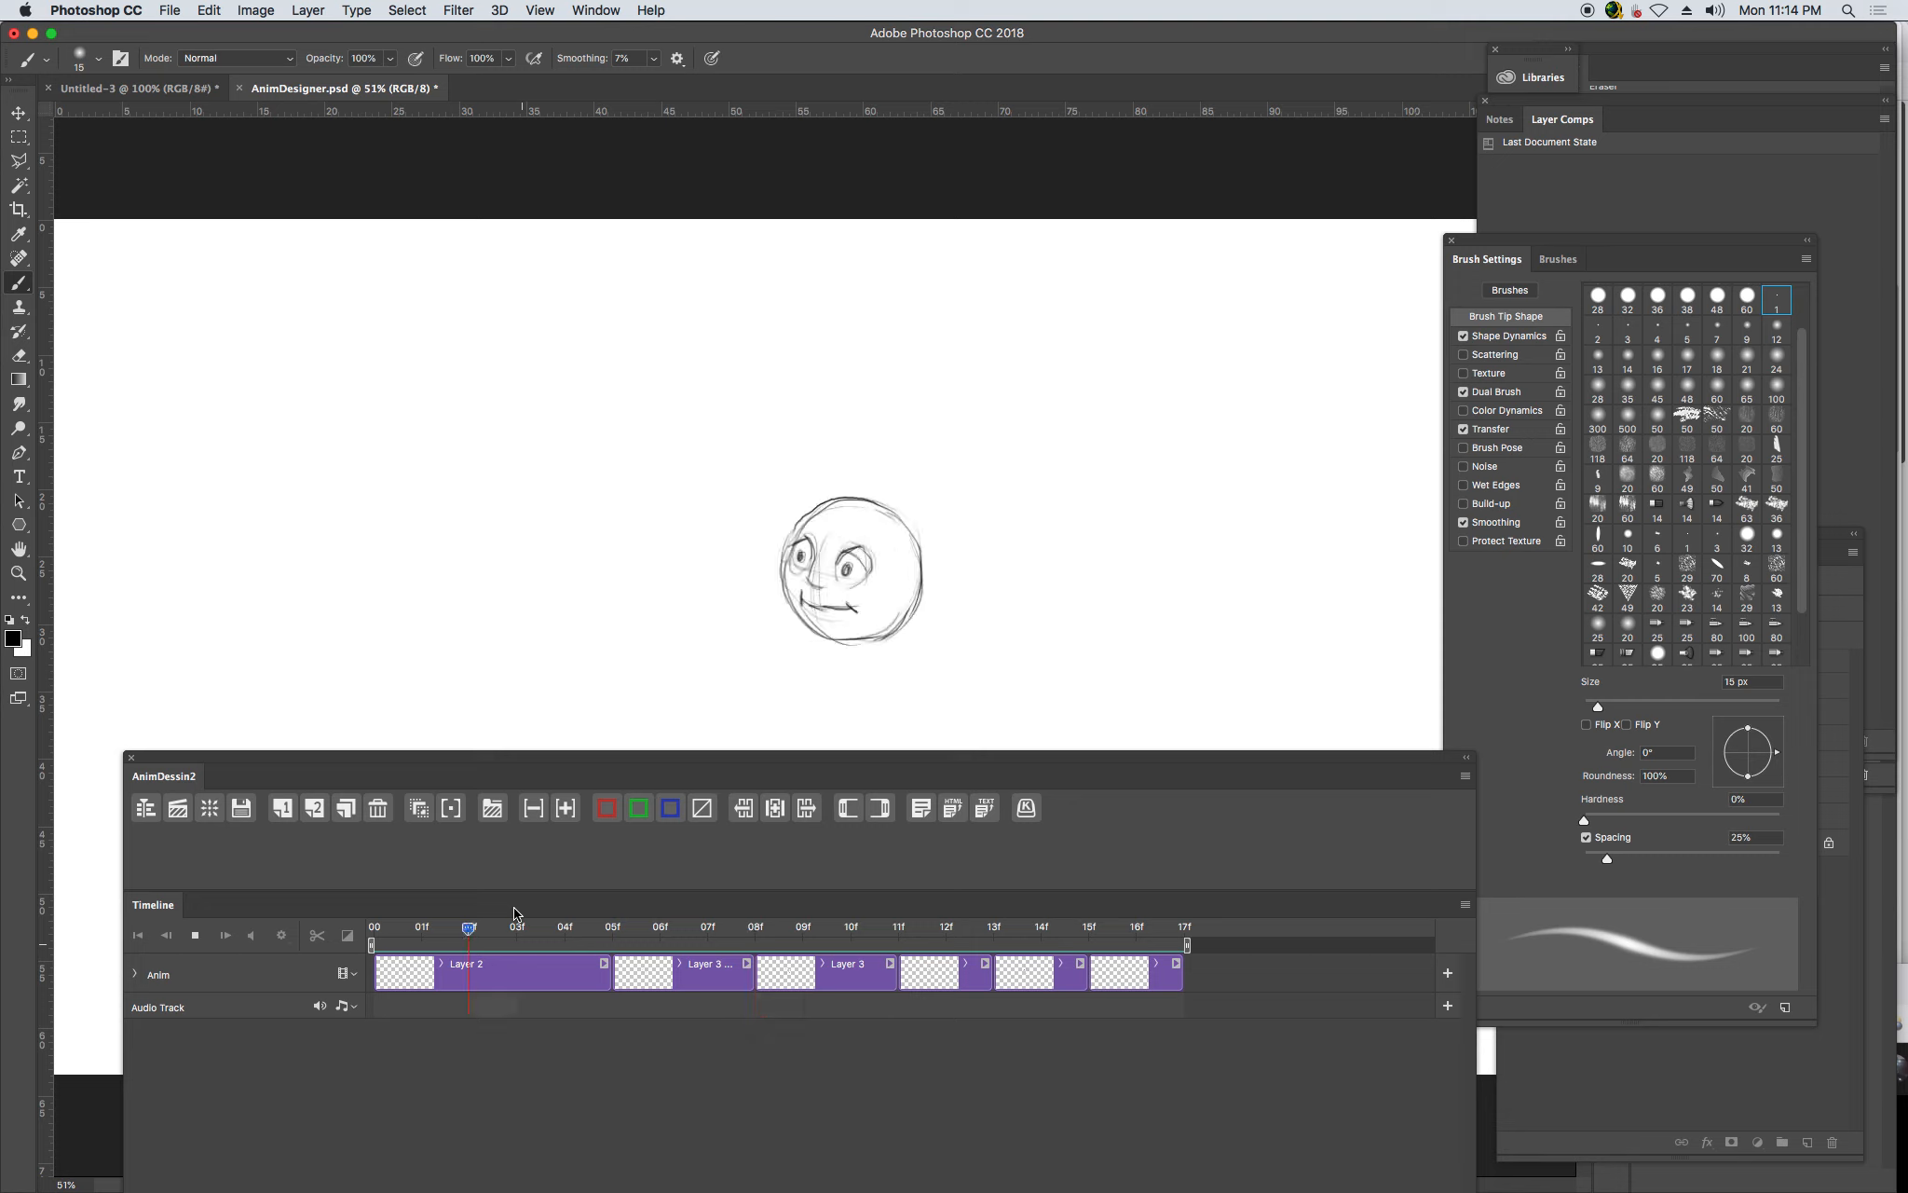
pyautogui.press('space')
pyautogui.press('space')
pyautogui.press('space')
# Scrub back and forth across the timeline to compare the face poses from start to end.
pyautogui.moveTo(433, 926)
pyautogui.mouseDown()
pyautogui.moveTo(880, 892)
pyautogui.moveTo(473, 913)
pyautogui.moveTo(865, 933)
pyautogui.mouseUp()
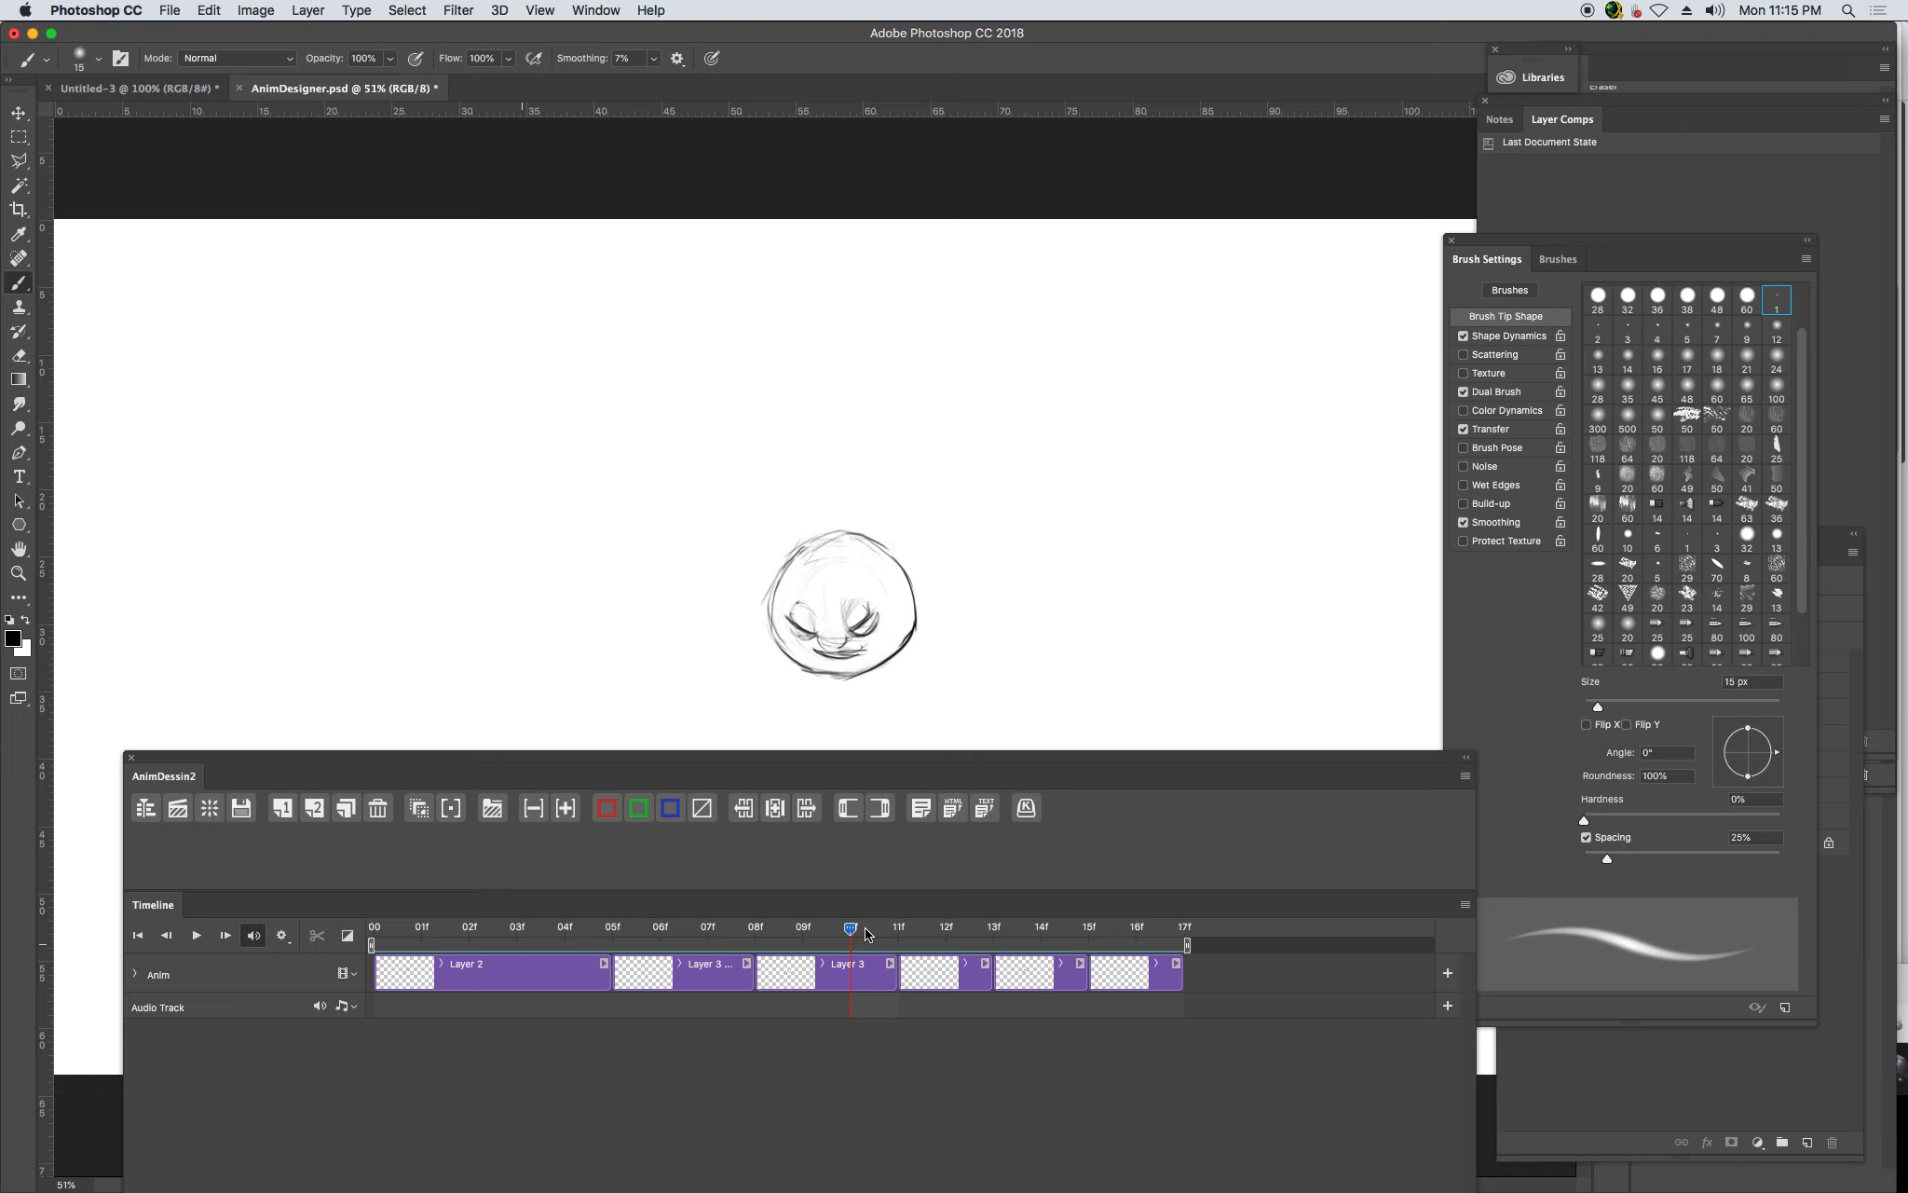
pyautogui.moveTo(849, 935)
pyautogui.mouseDown()
pyautogui.moveTo(517, 934)
pyautogui.moveTo(1136, 934)
pyautogui.moveTo(469, 934)
pyautogui.mouseUp()
pyautogui.moveTo(665, 917)
pyautogui.mouseDown()
pyautogui.moveTo(1101, 903)
pyautogui.moveTo(754, 934)
pyautogui.moveTo(1142, 943)
pyautogui.mouseUp()
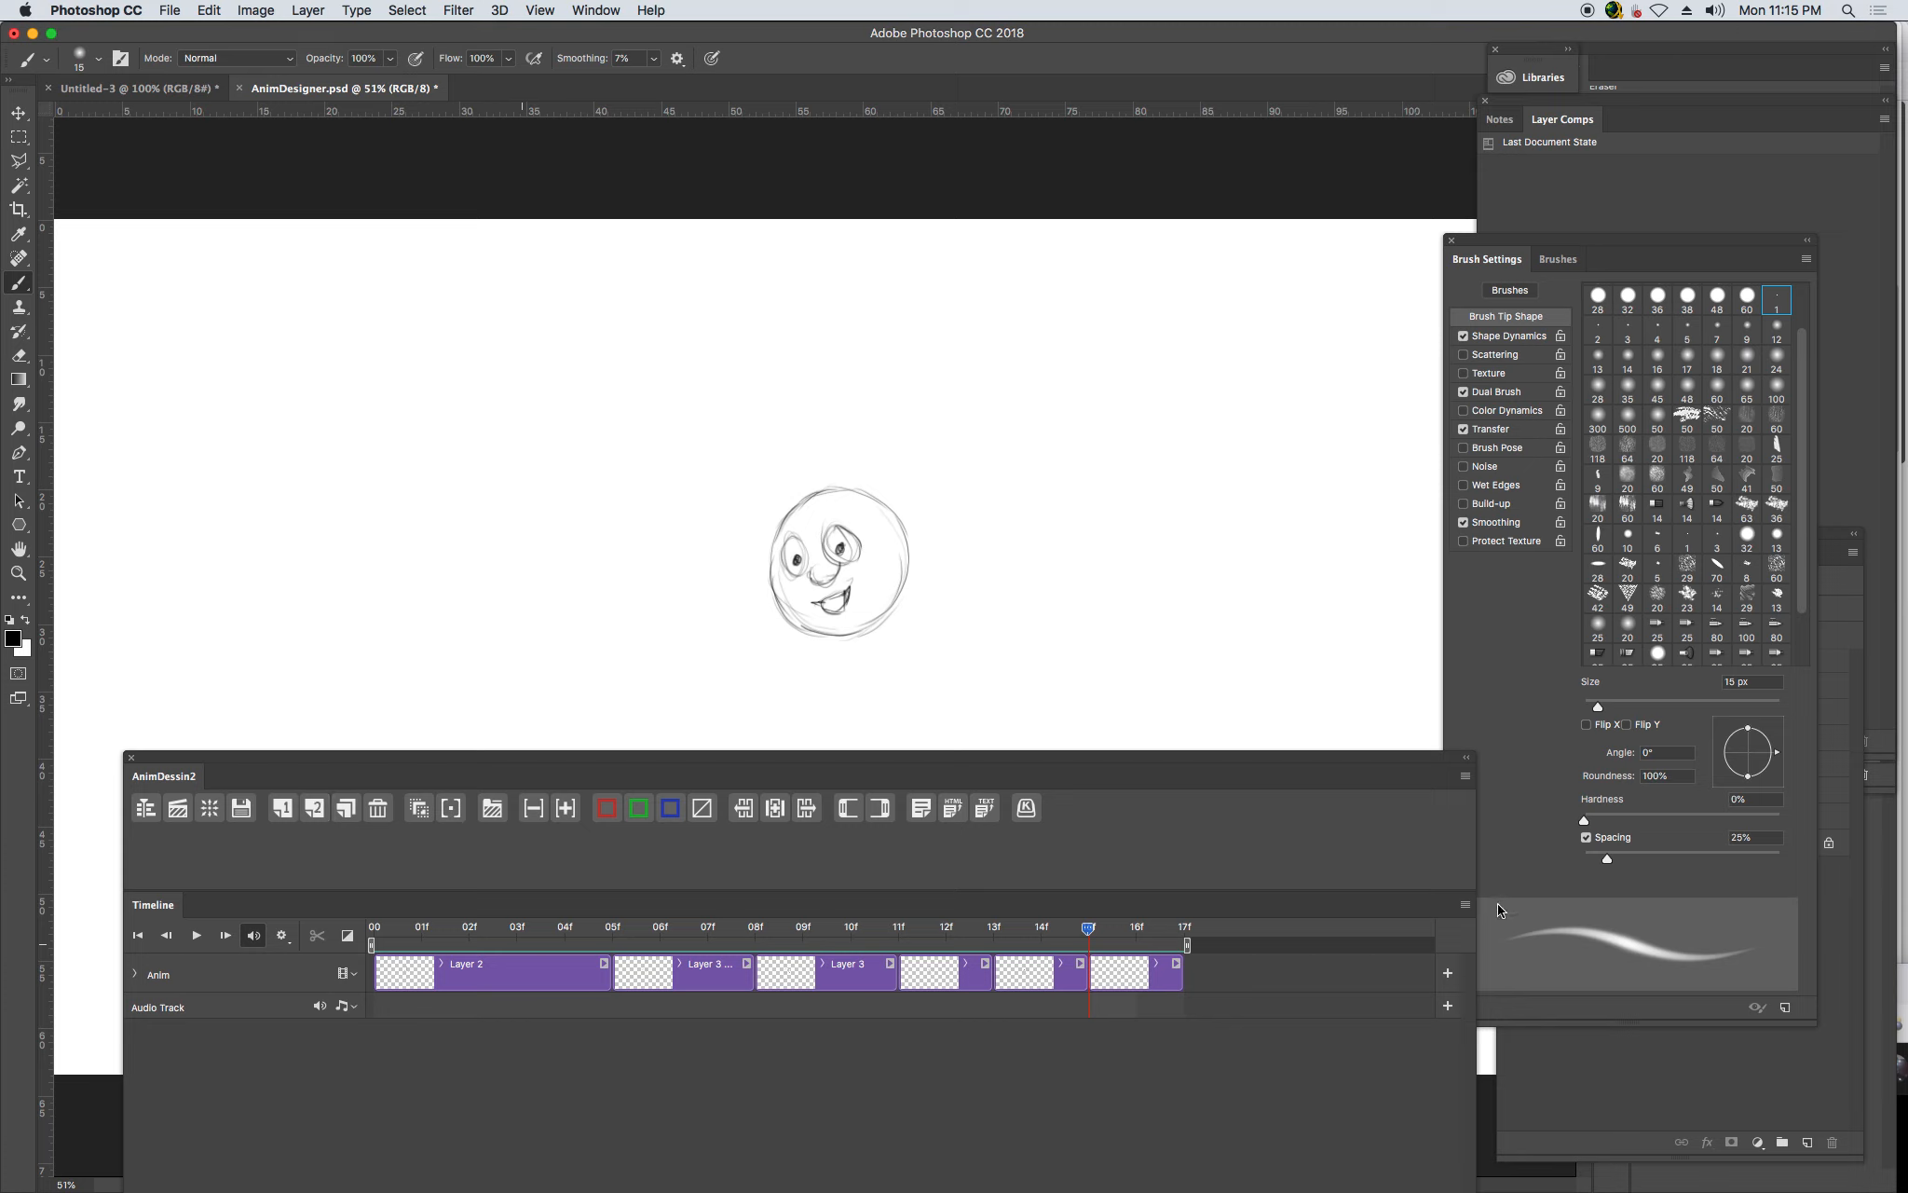
# Look up the Enable Onion Skins option among the Timeline options and close the list without choosing anything.
pyautogui.click(1466, 903)
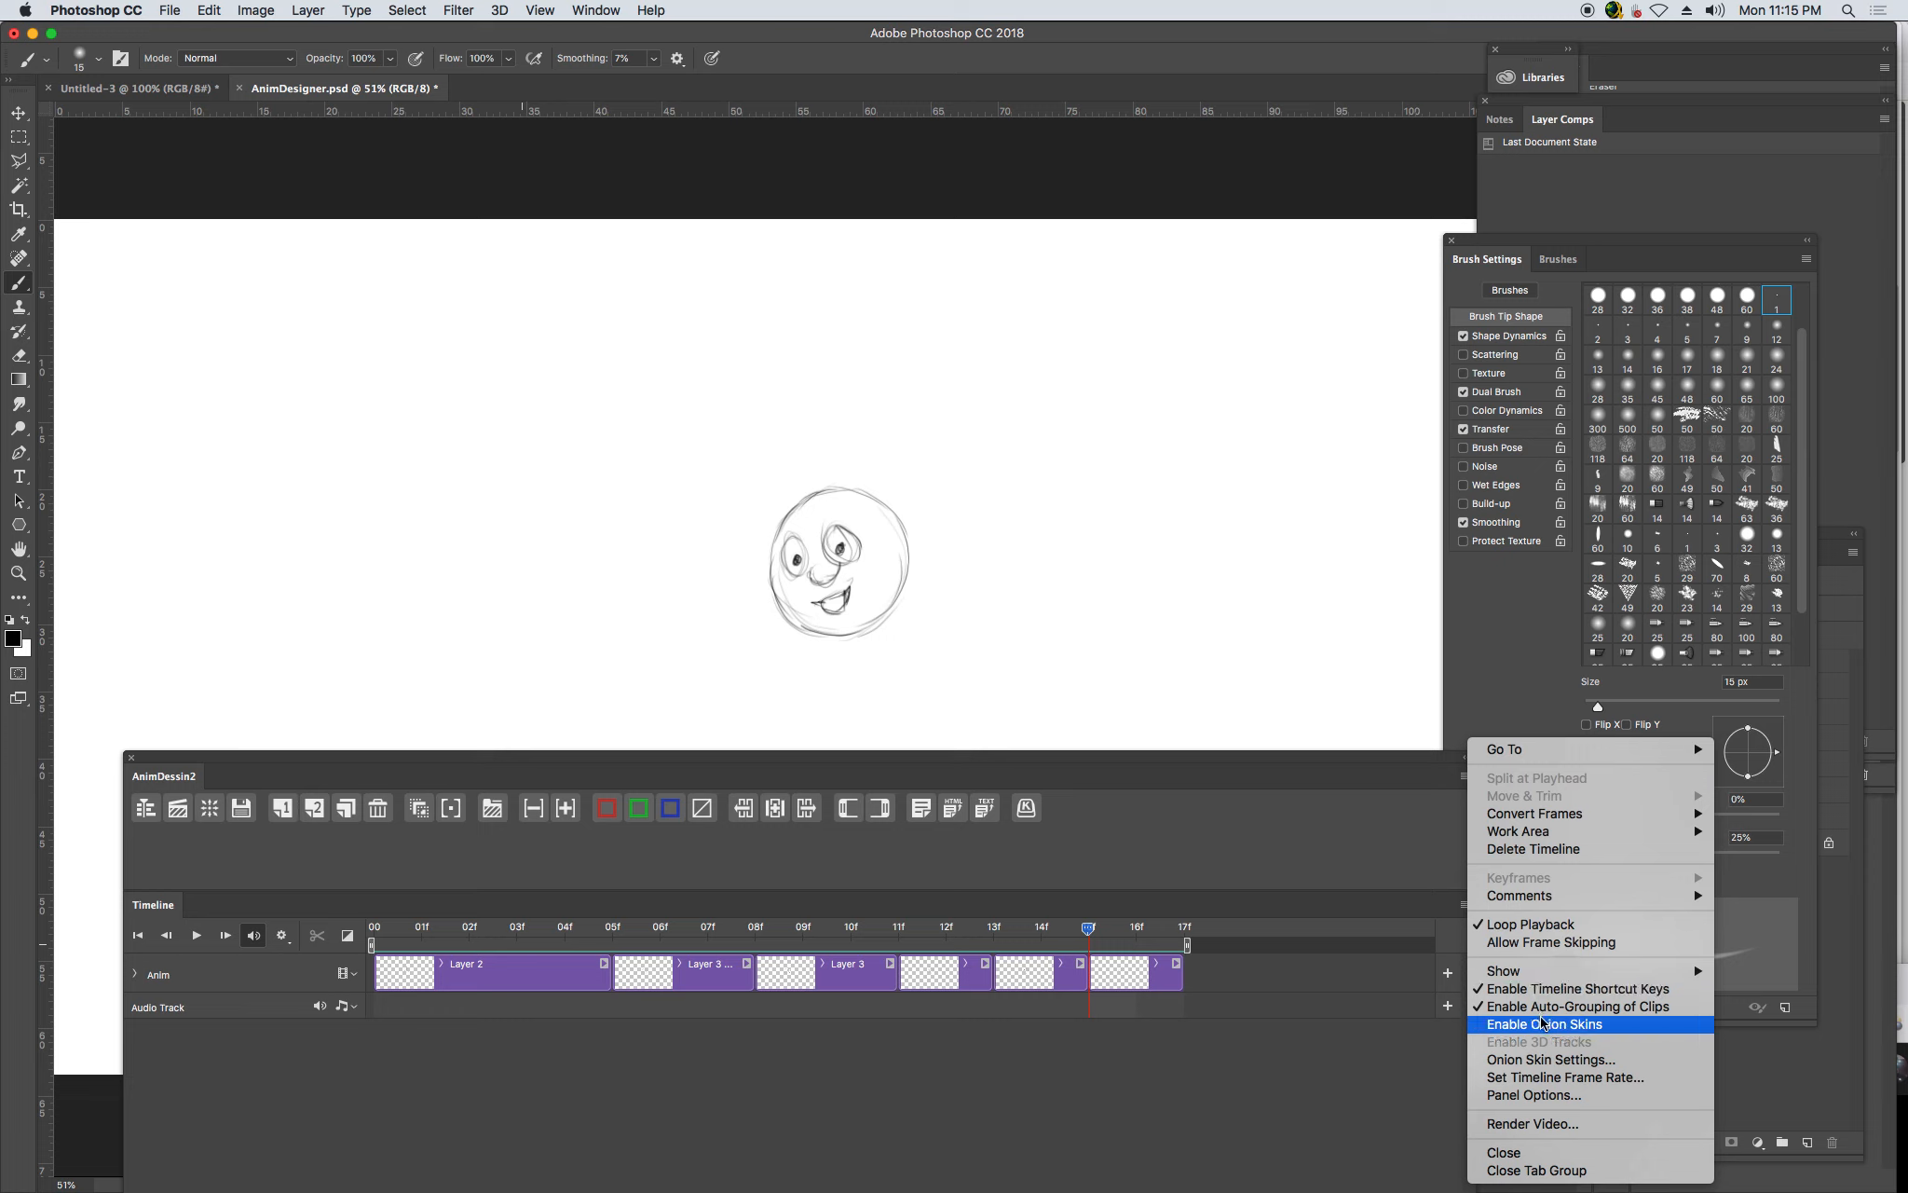
pyautogui.click(1388, 1036)
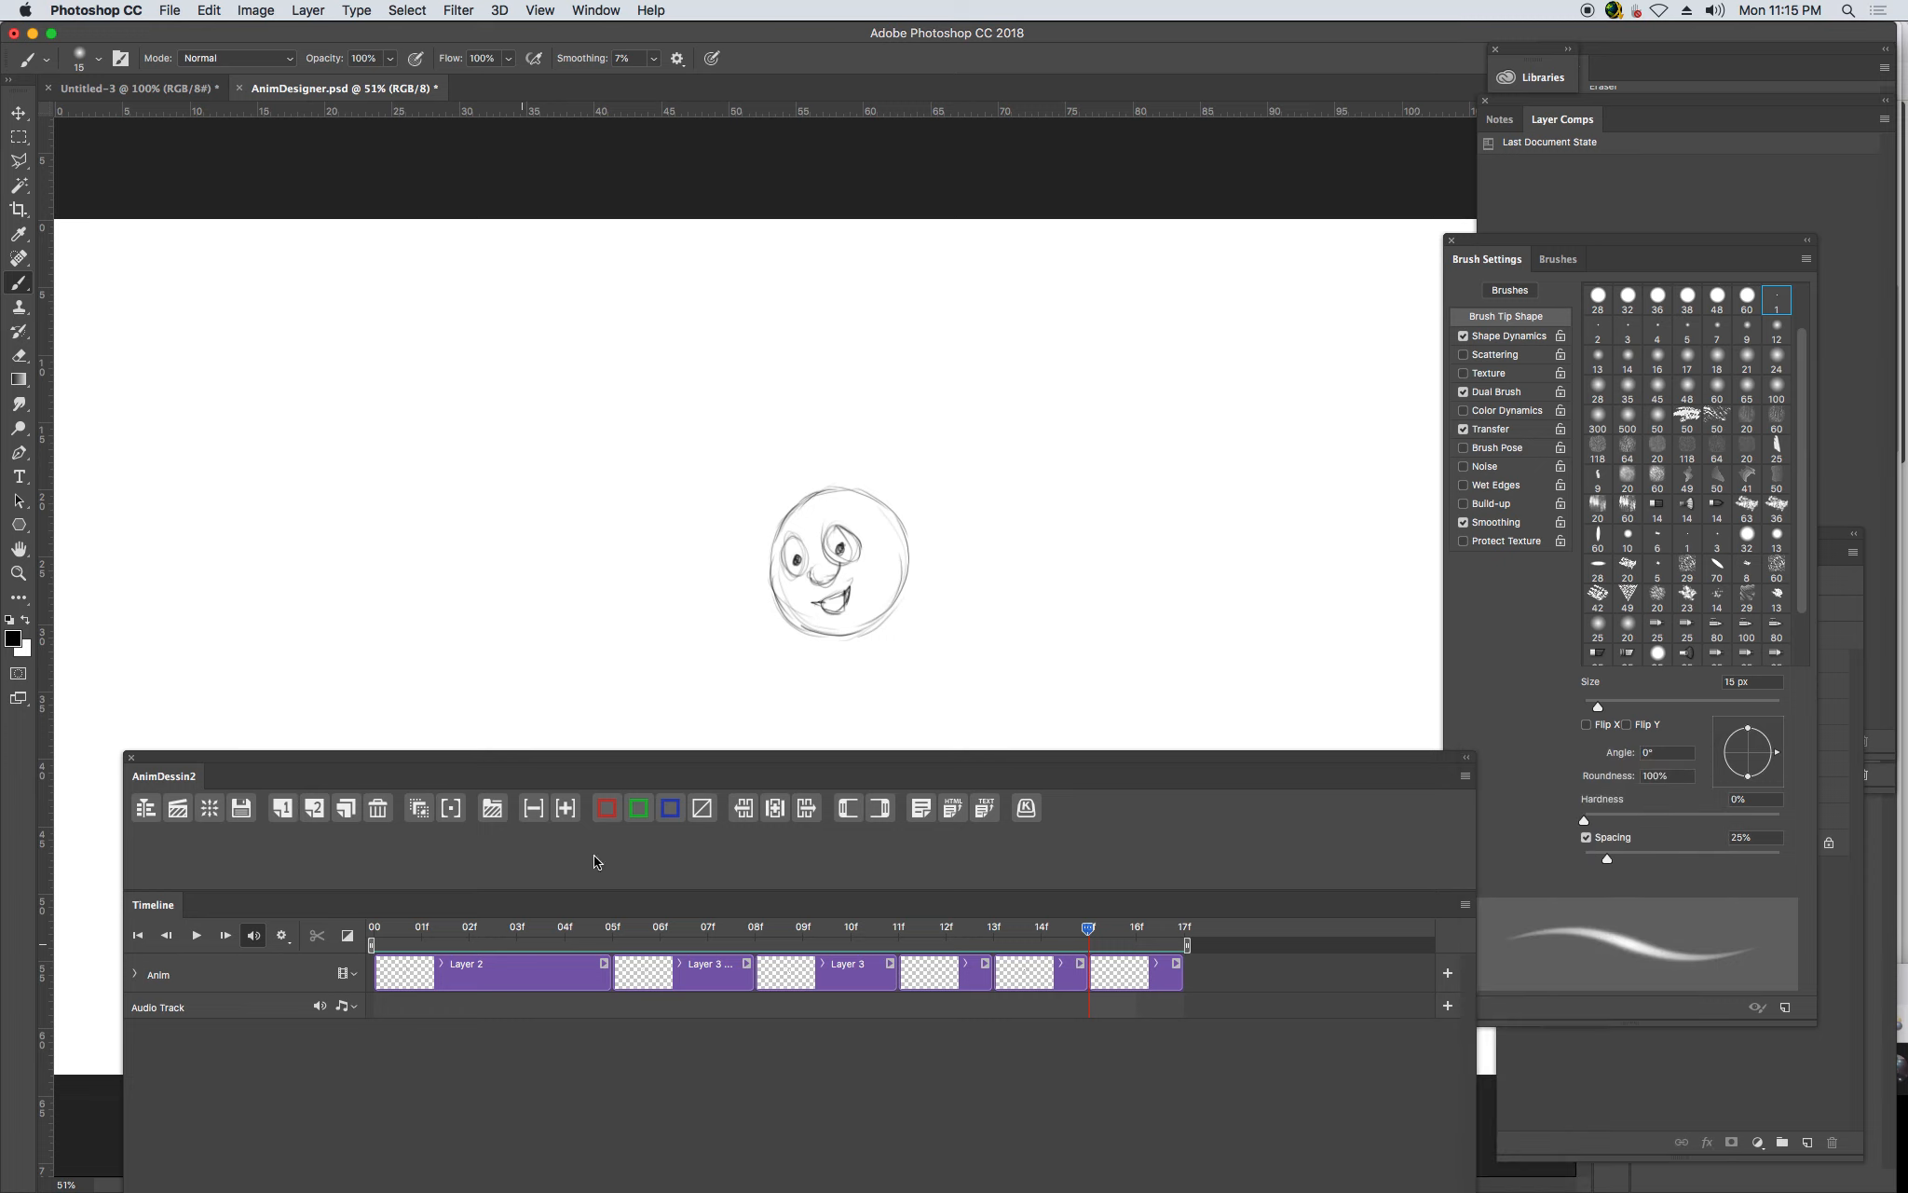